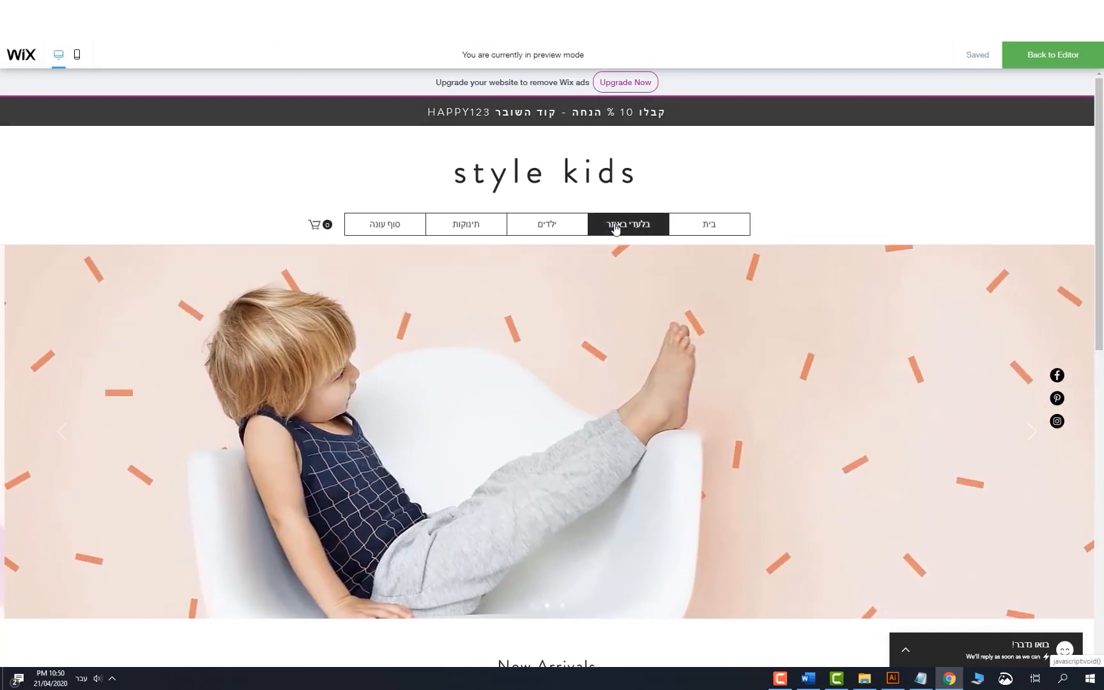
# - Open the בלעדי באתר page from the previewed site's menu and look through its Kids Collection products
pyautogui.click(615, 229)
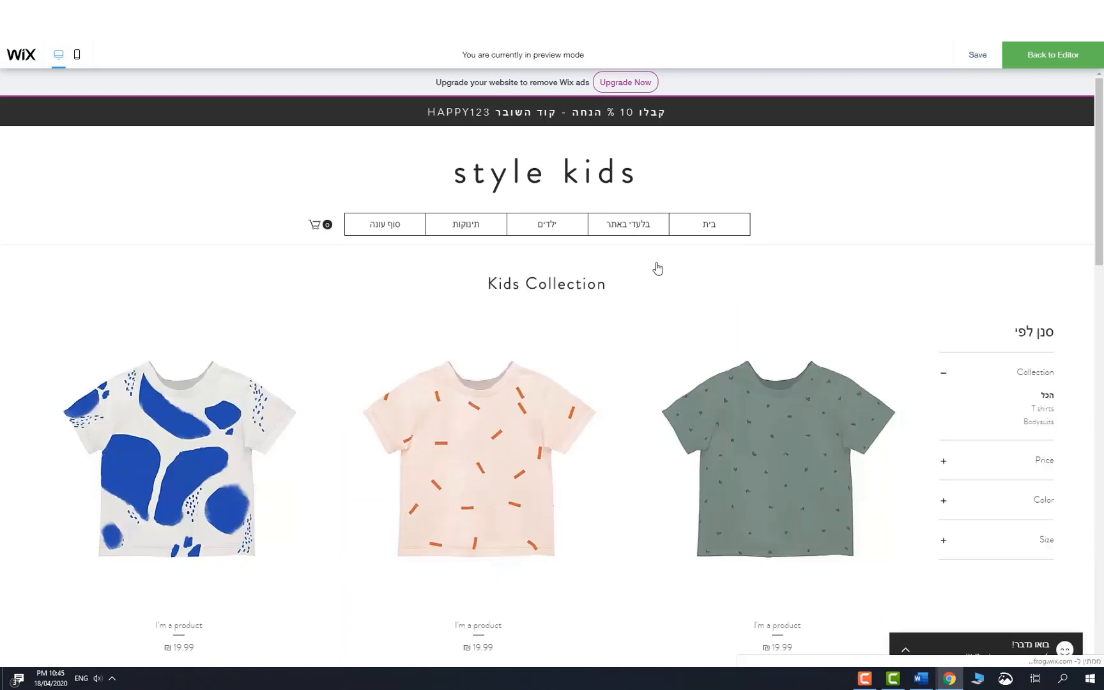
pyautogui.scroll(-5, 658, 268)
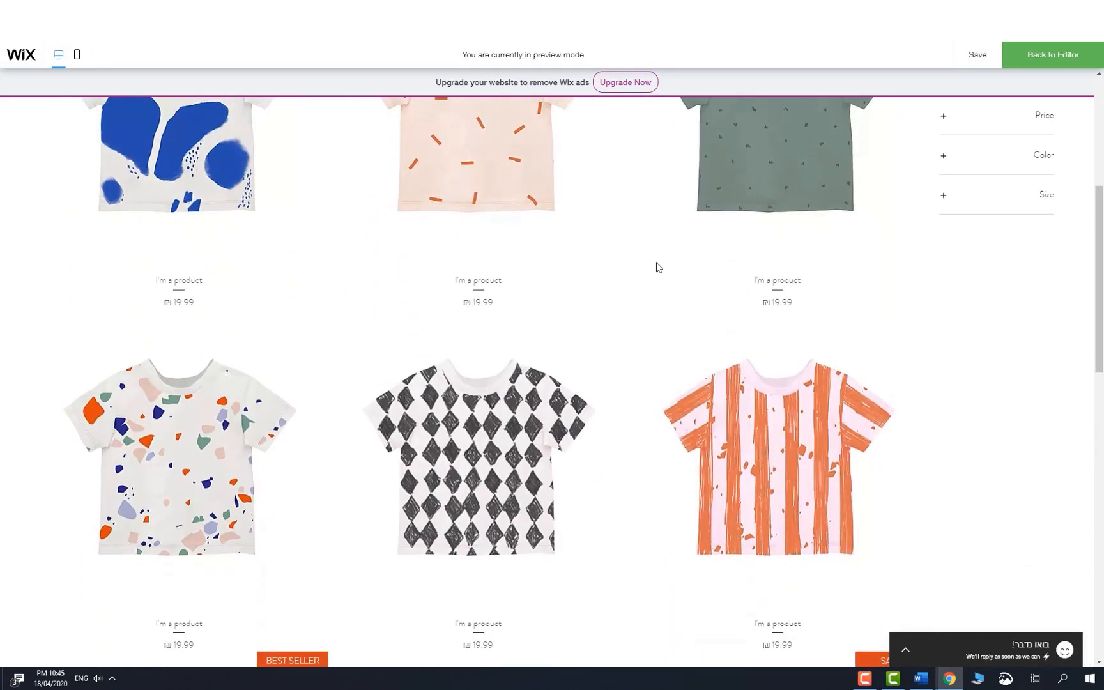
pyautogui.scroll(5, 658, 269)
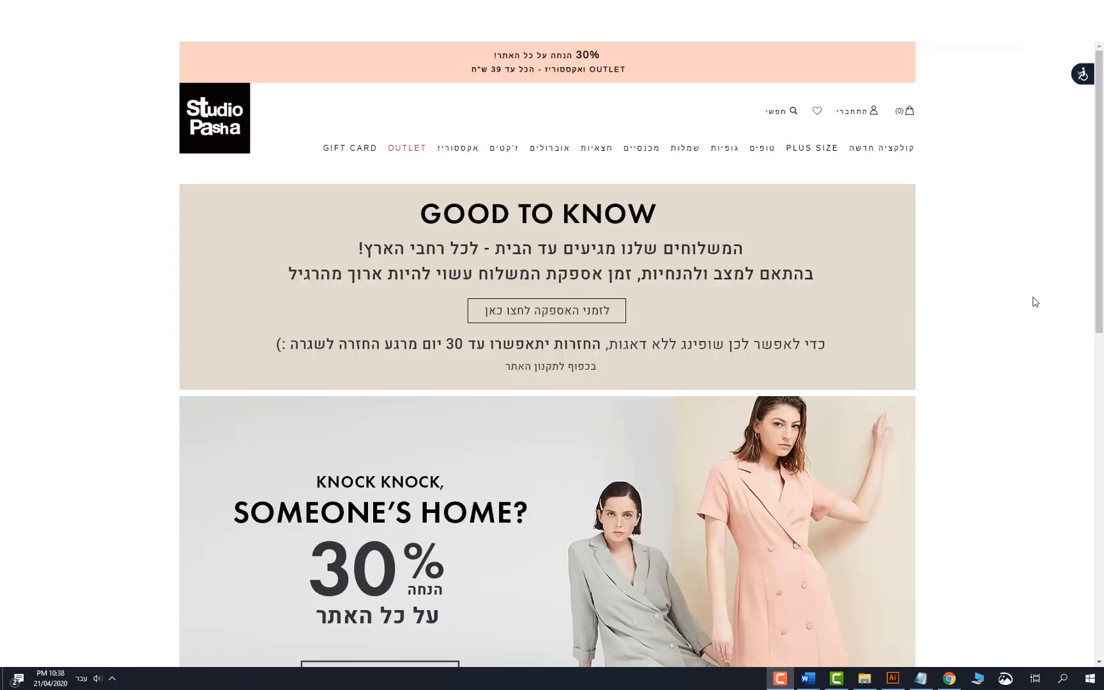
# - Examine how the drop-down category menus are laid out on the Studio Pasha, Next, Zap and eBay sites
pyautogui.moveTo(887, 158)
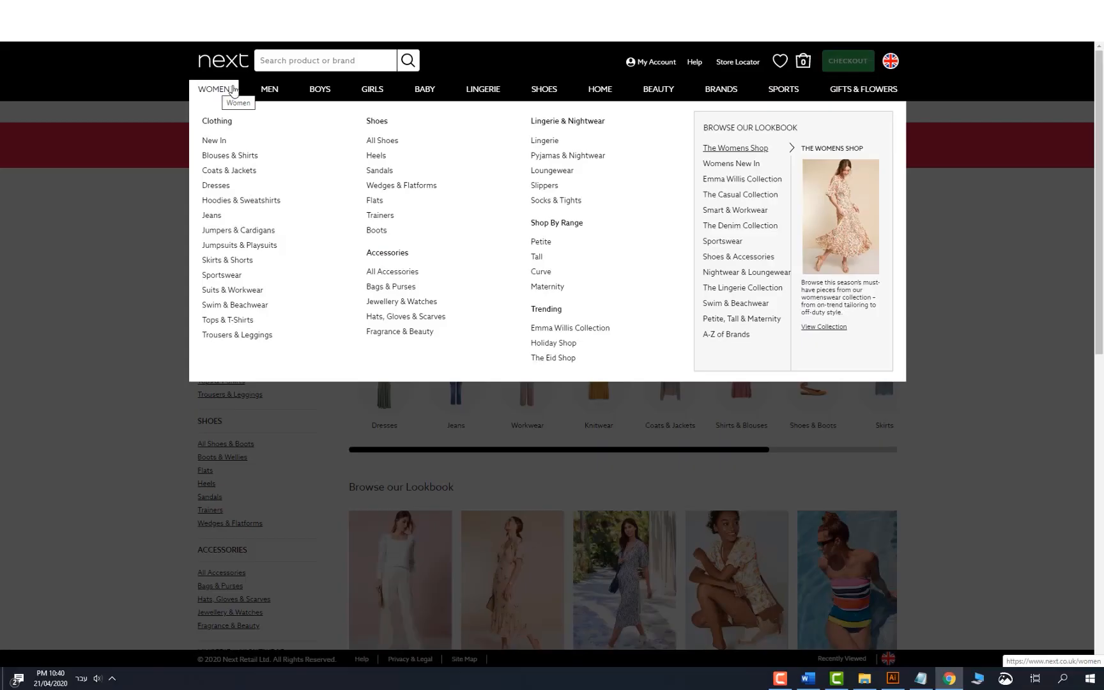
pyautogui.moveTo(273, 89)
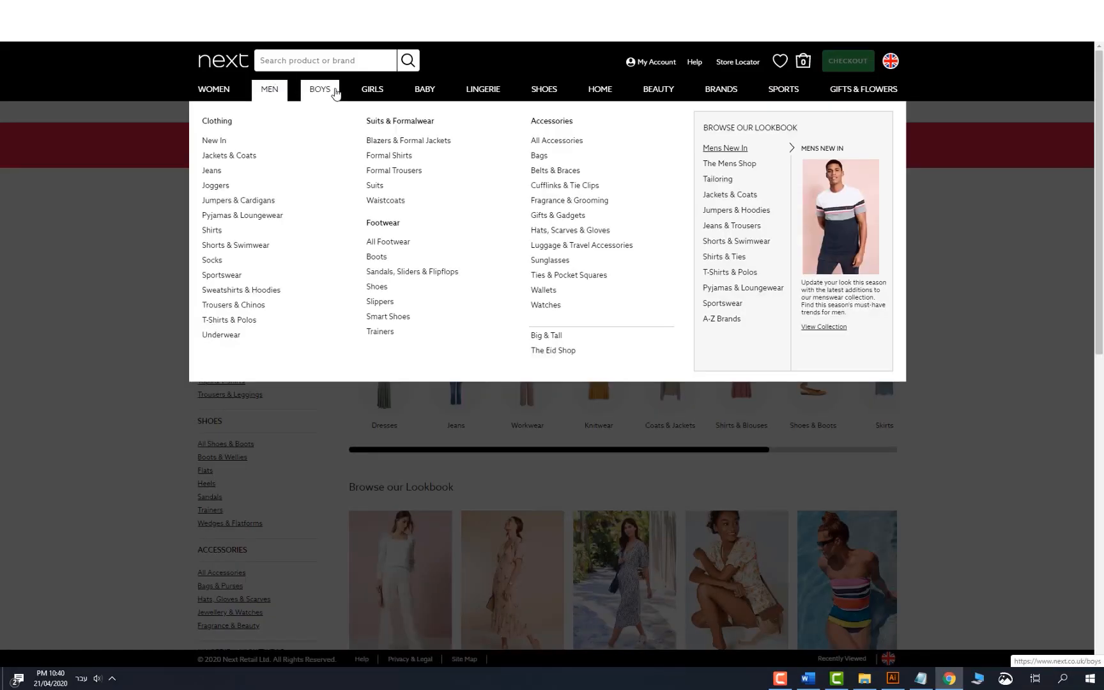
pyautogui.moveTo(335, 94)
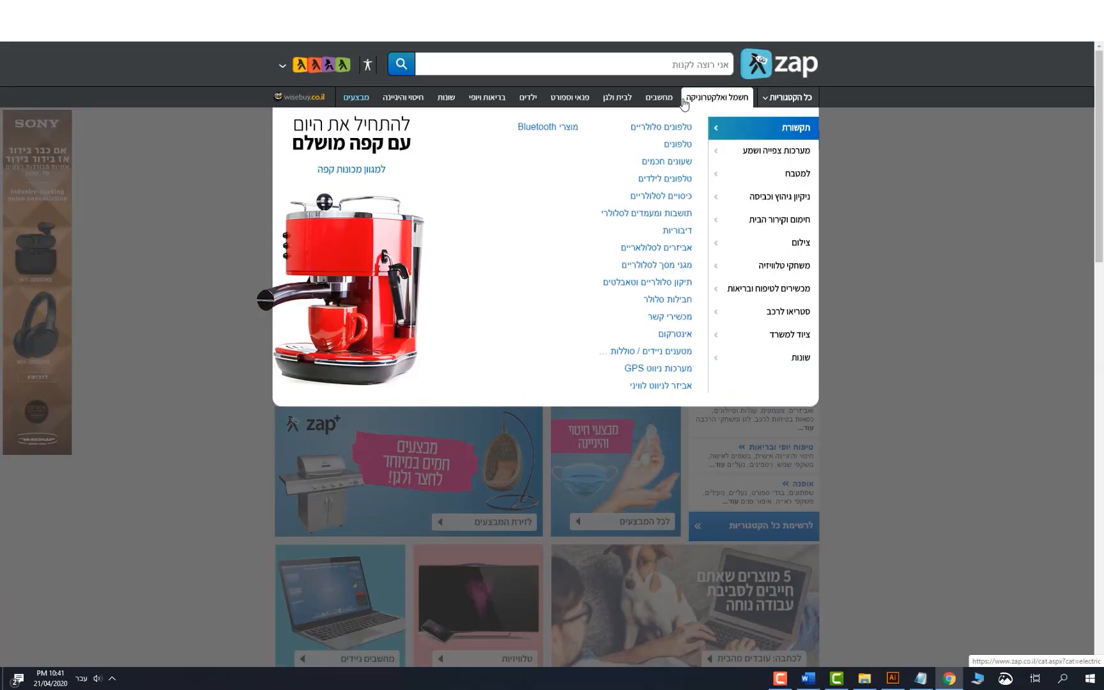
pyautogui.moveTo(578, 104)
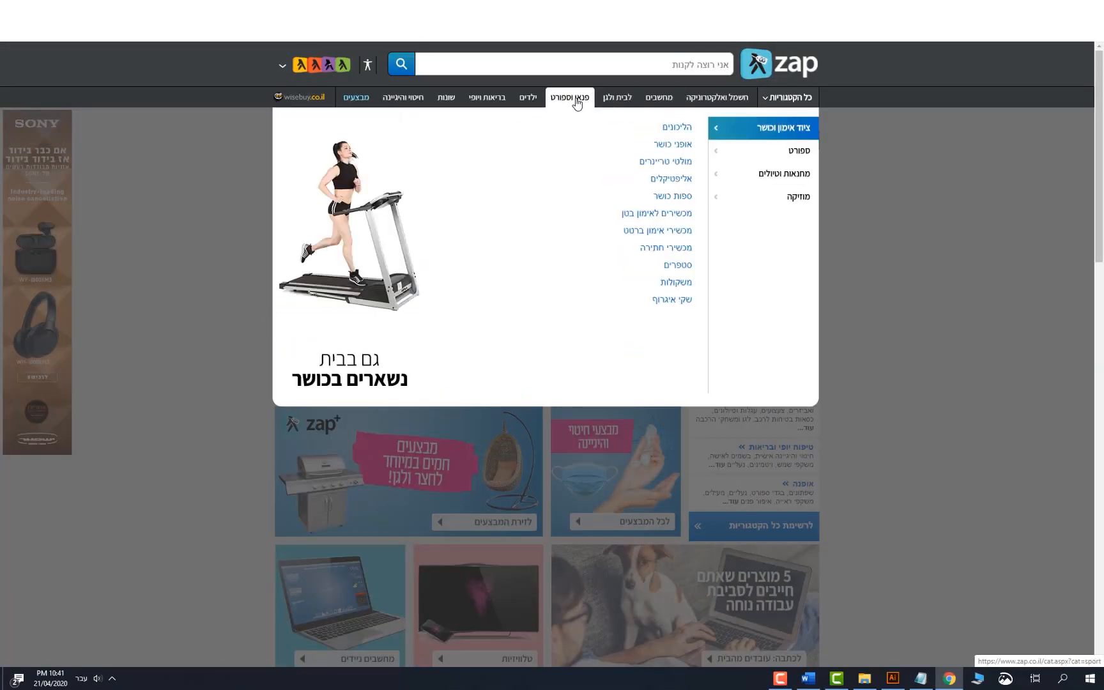
pyautogui.moveTo(487, 99)
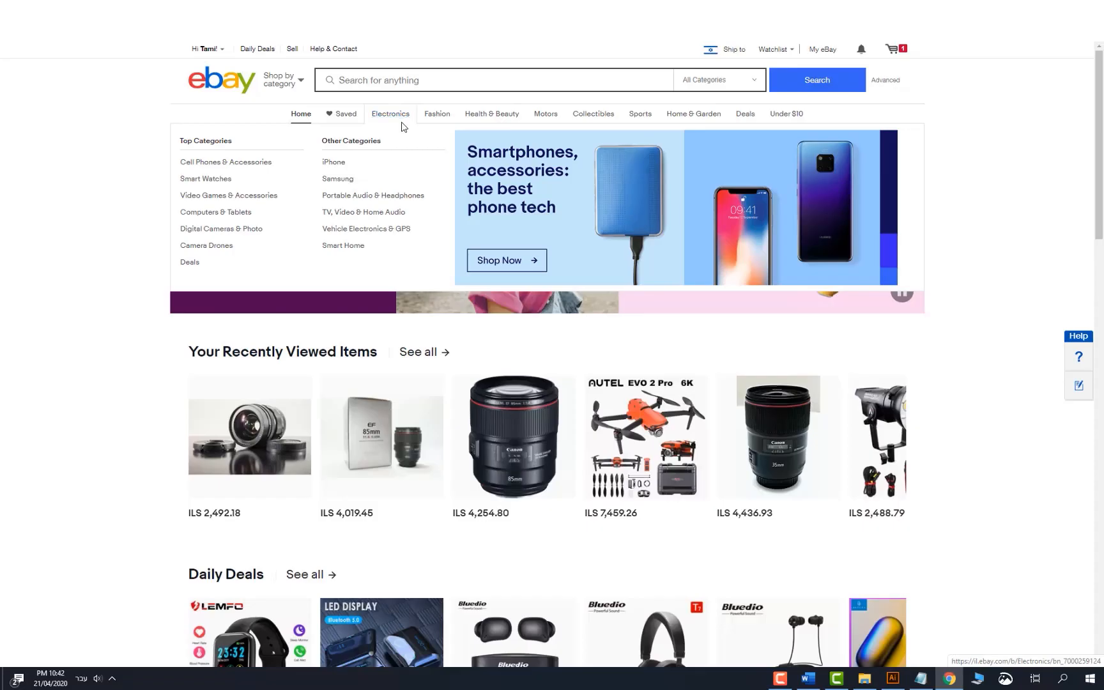
pyautogui.moveTo(494, 116)
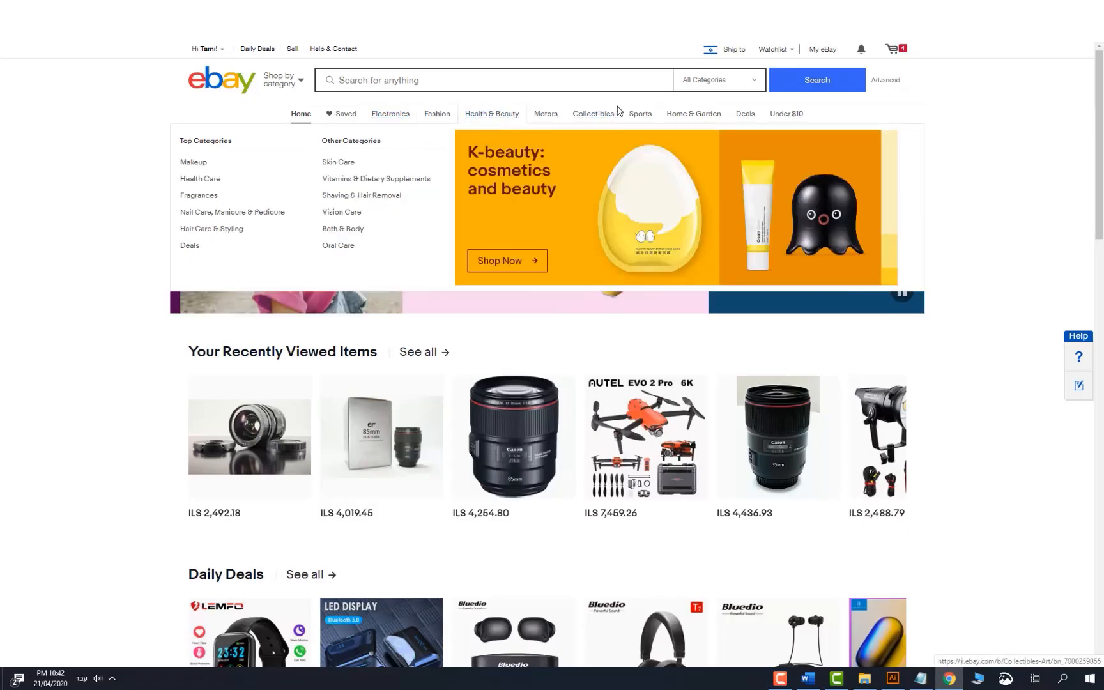
pyautogui.moveTo(615, 115)
pyautogui.moveTo(700, 117)
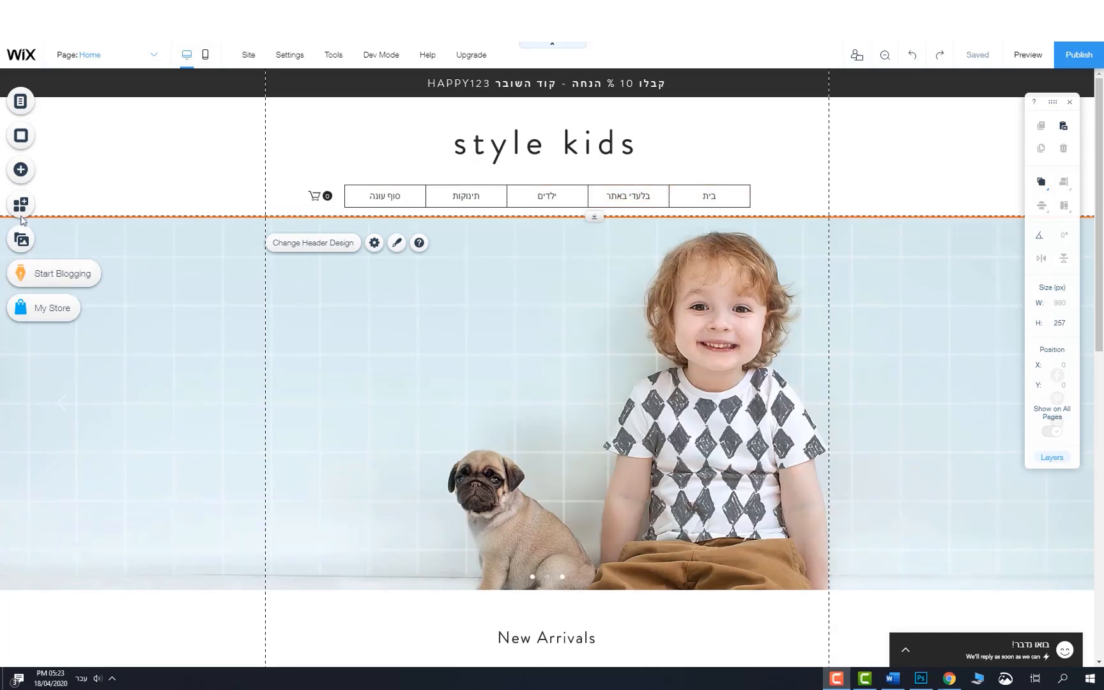
pyautogui.click(31, 172)
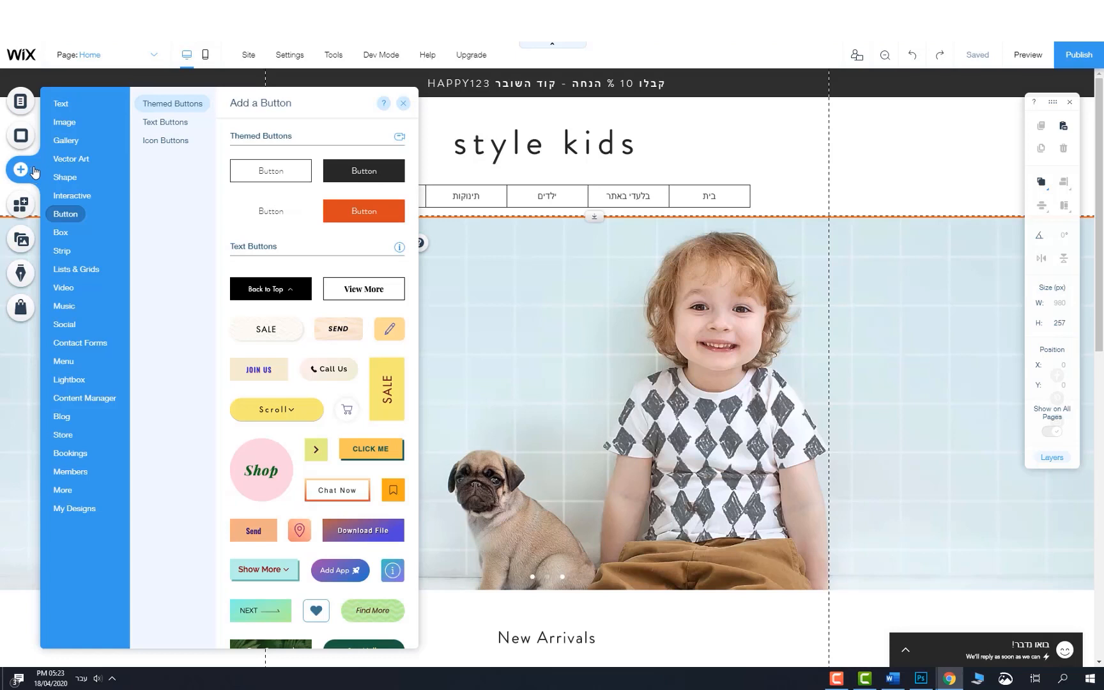
pyautogui.moveTo(62, 103)
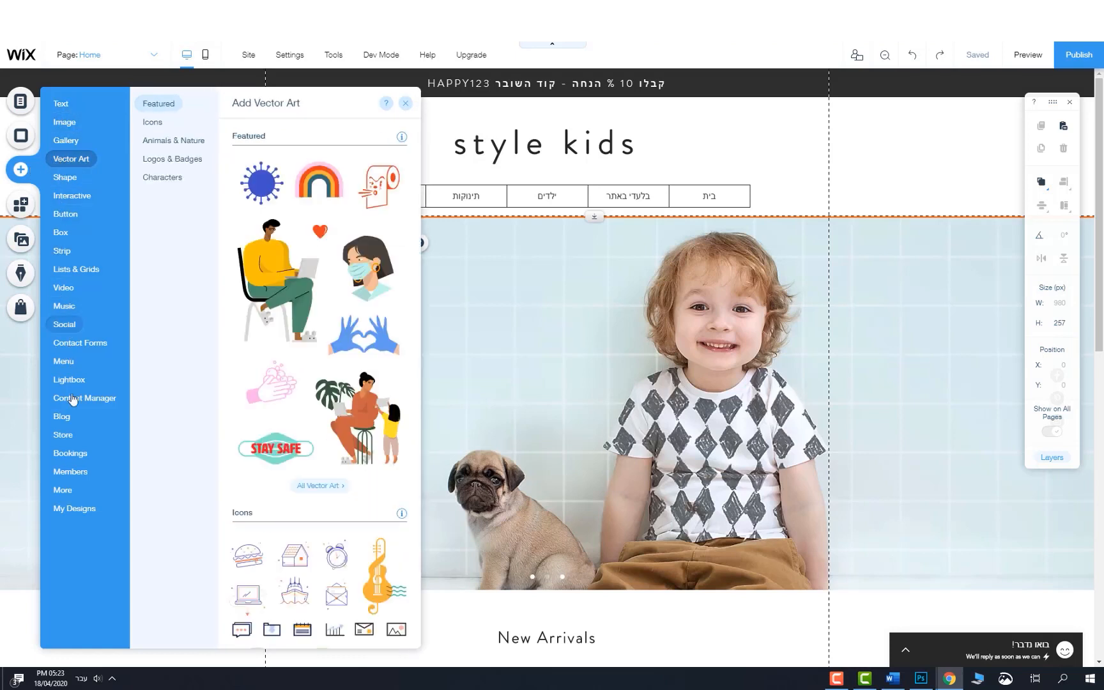
pyautogui.moveTo(72, 512)
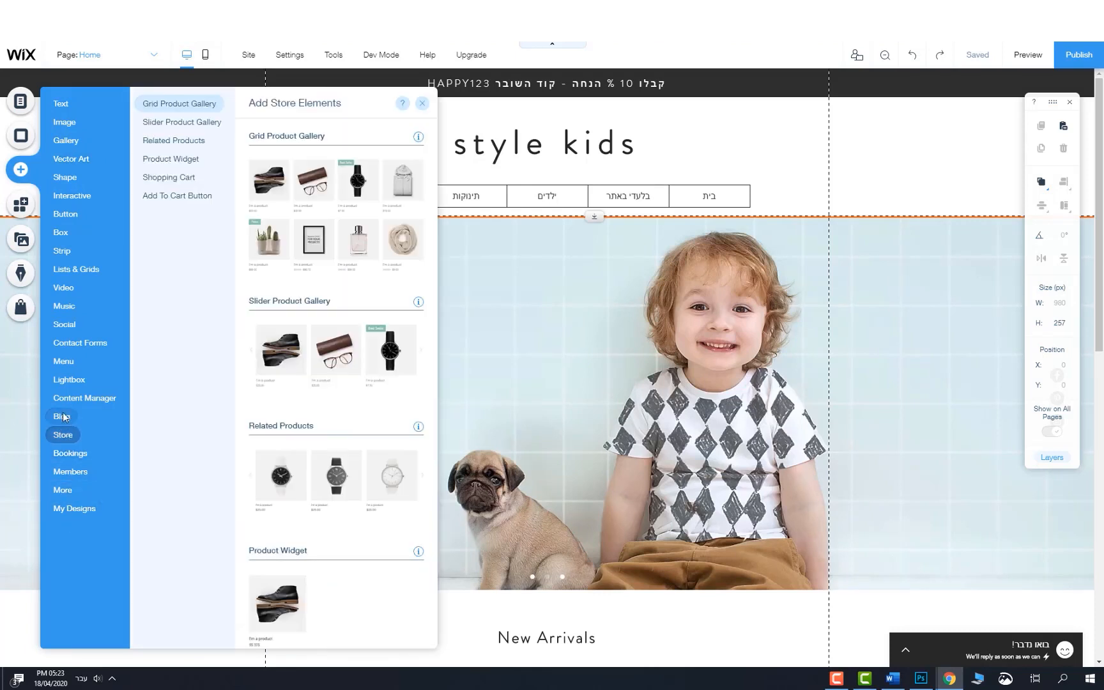
pyautogui.moveTo(64, 418)
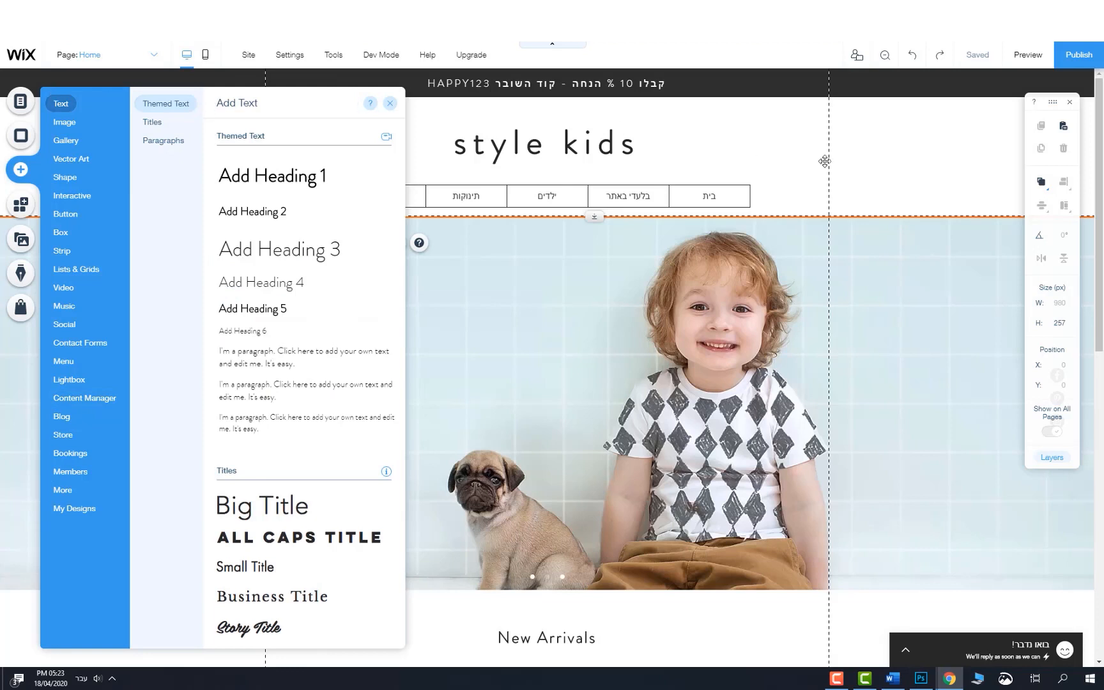
pyautogui.click(904, 189)
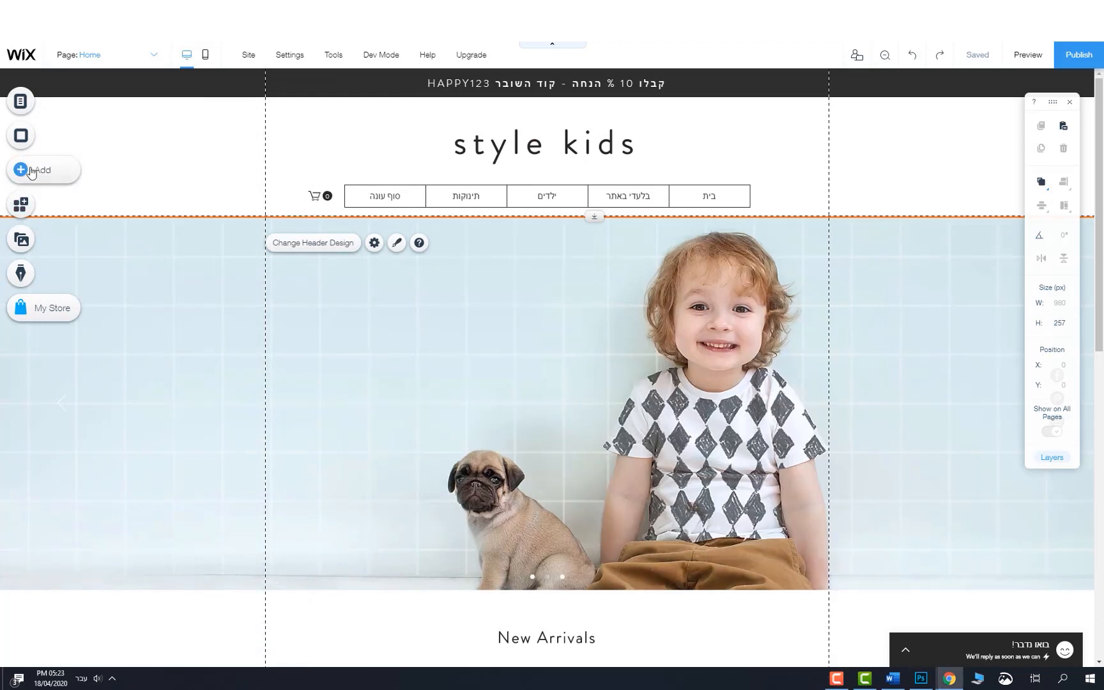
pyautogui.click(31, 171)
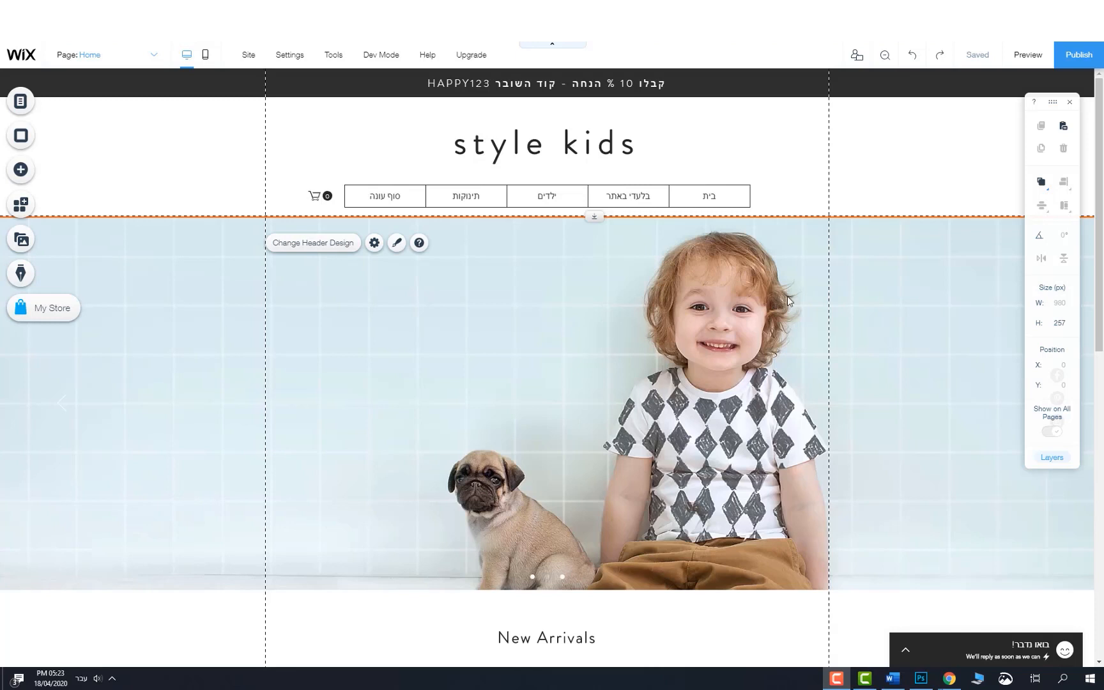
# - Add the Promo (Corner) promotion lightbox to the site
pyautogui.click(20, 170)
pyautogui.moveTo(75, 382)
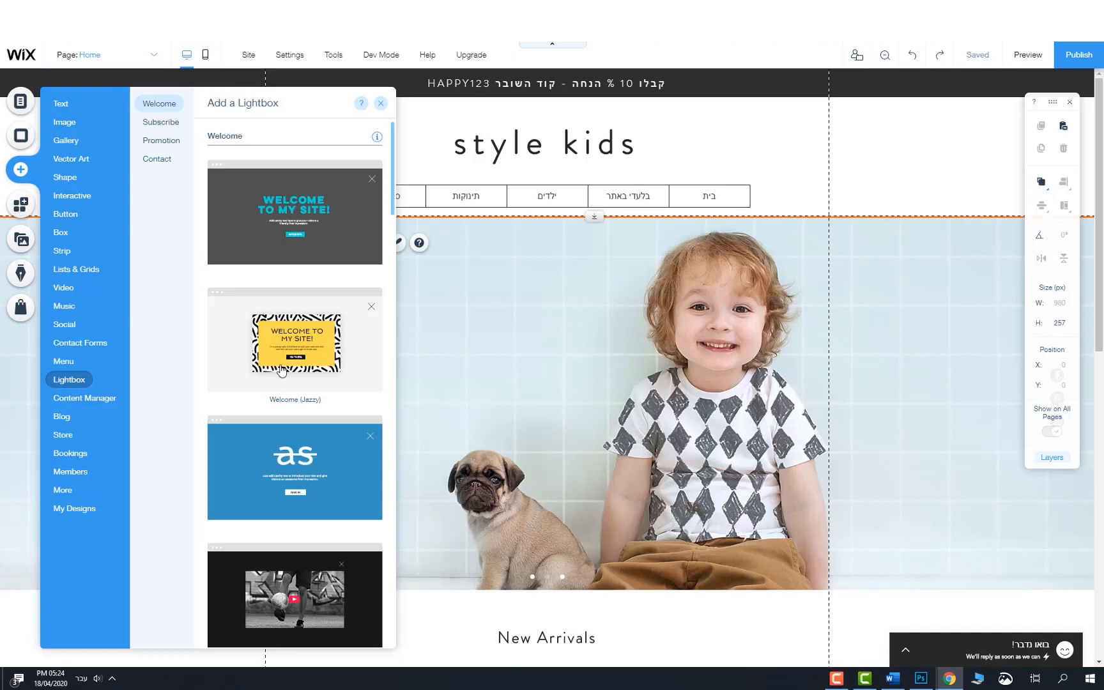
pyautogui.scroll(-12, 297, 452)
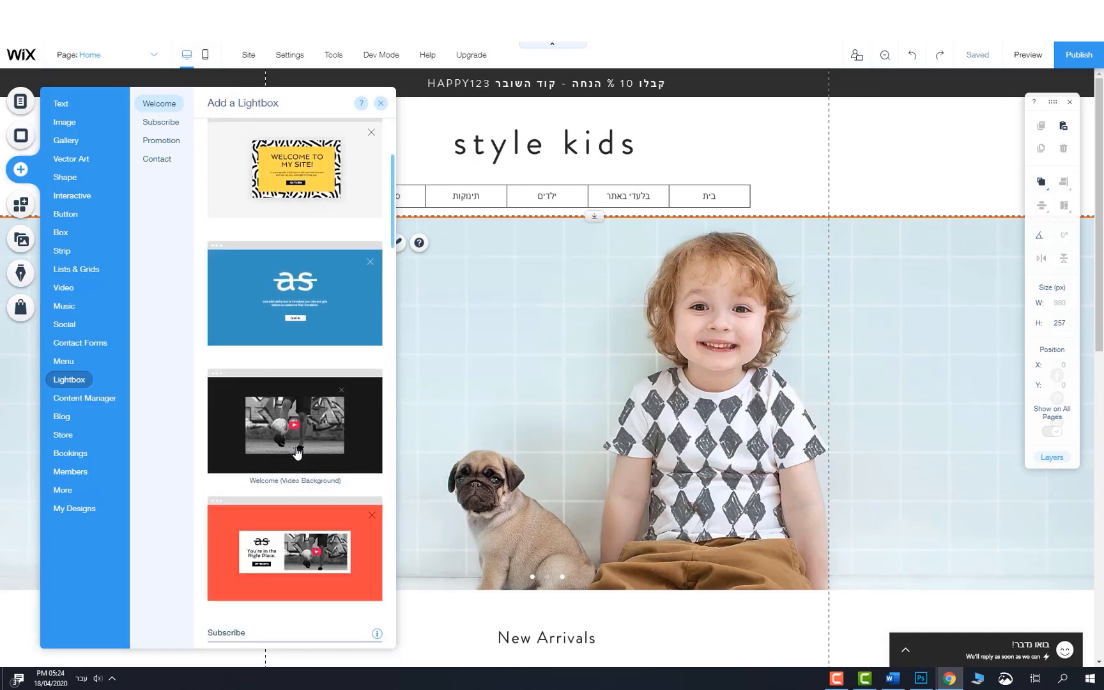
pyautogui.scroll(-5, 296, 452)
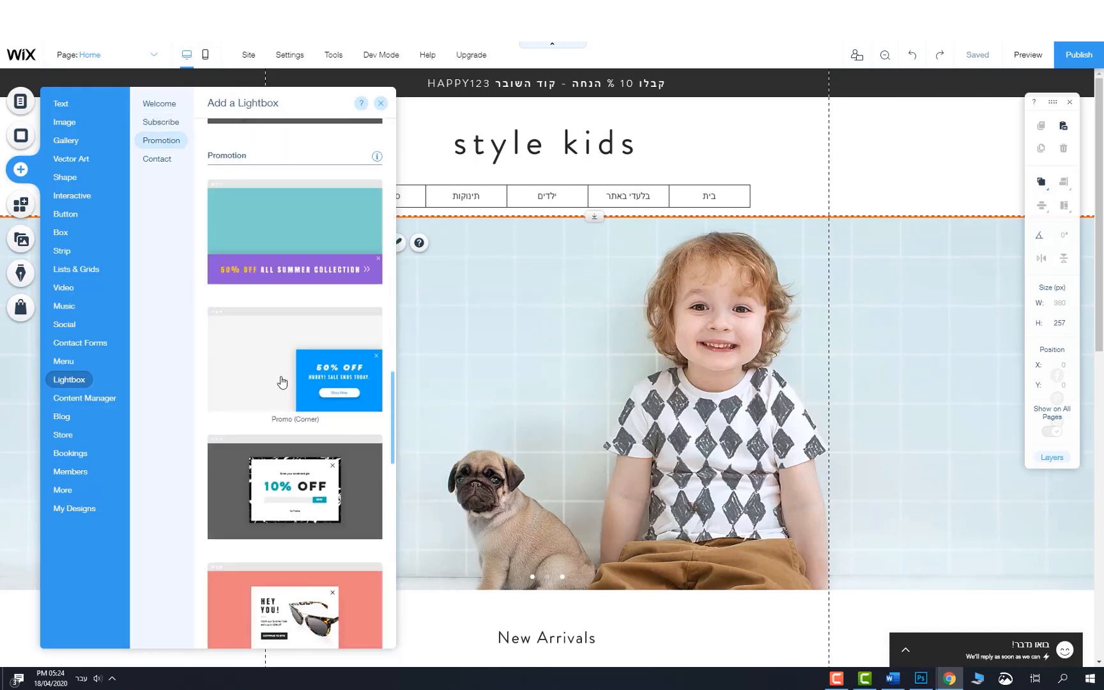
pyautogui.click(288, 382)
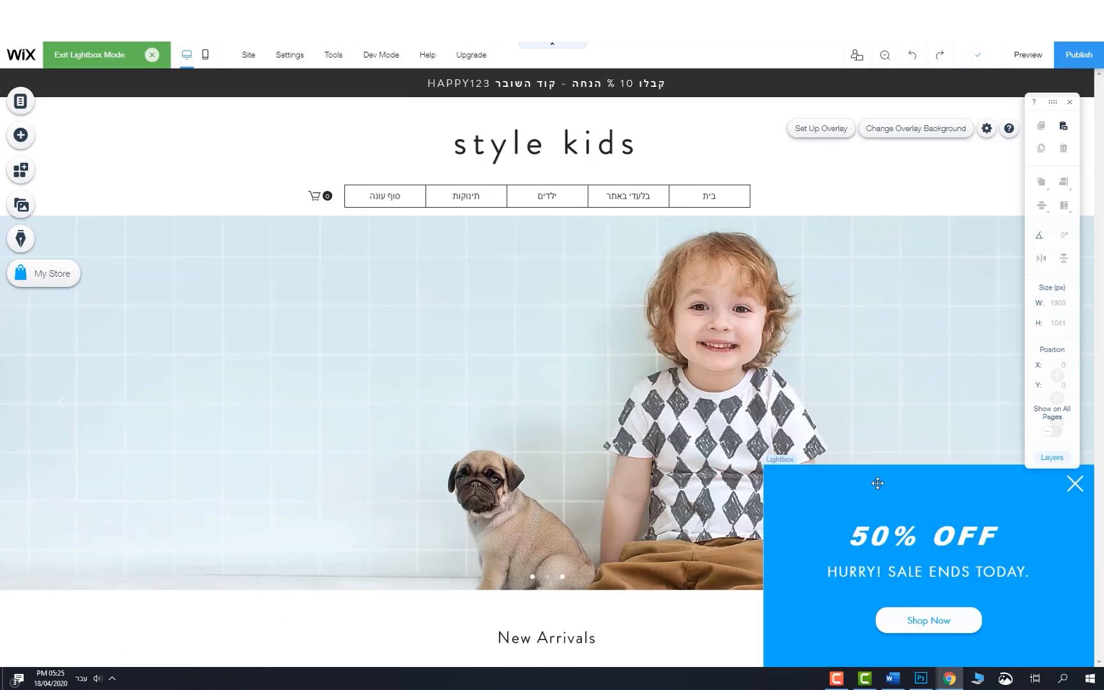
# - Anchor the lightbox at the top centre of the page with a vertical offset of 248 px
pyautogui.click(877, 483)
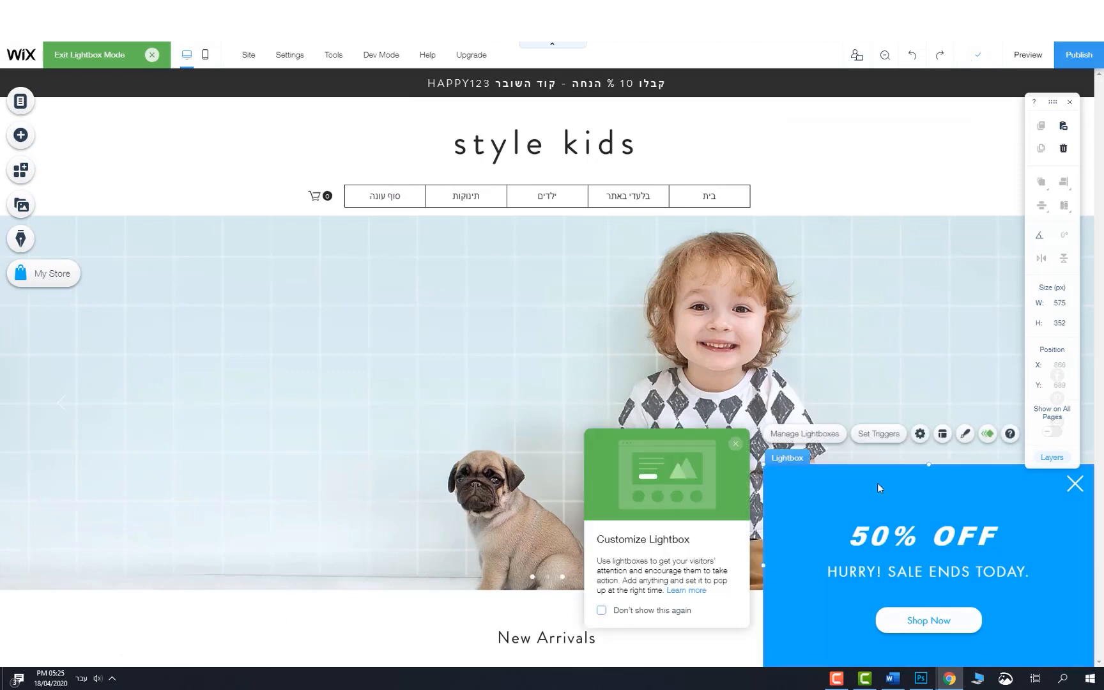
pyautogui.click(942, 434)
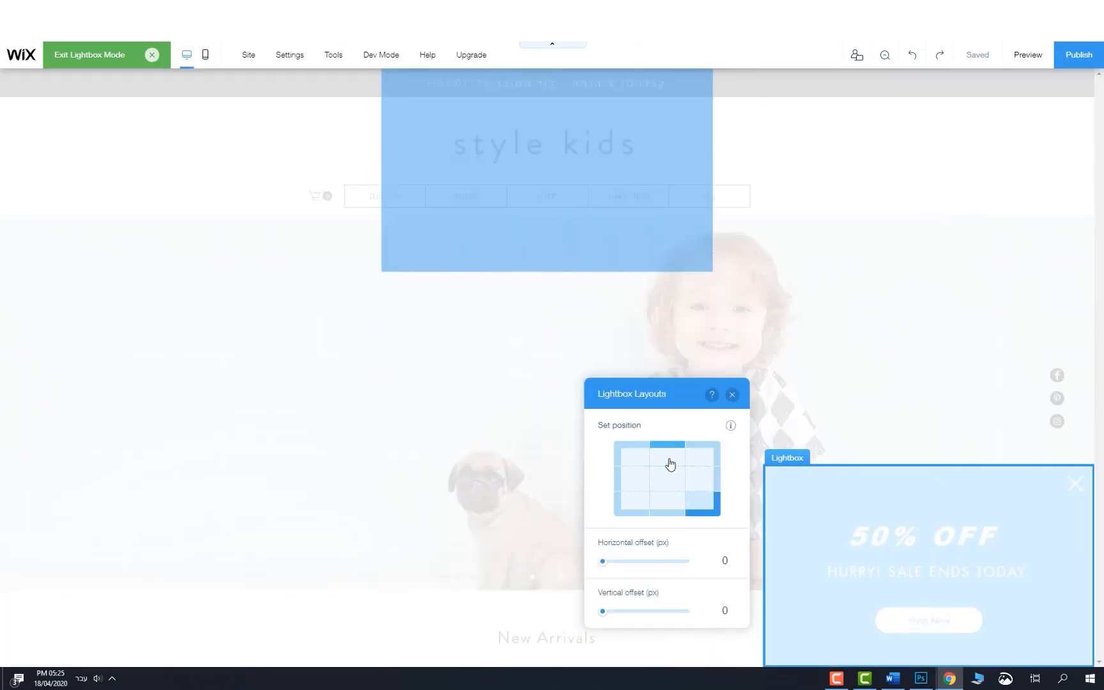
pyautogui.click(669, 458)
pyautogui.moveTo(603, 615); pyautogui.dragTo(671, 614)
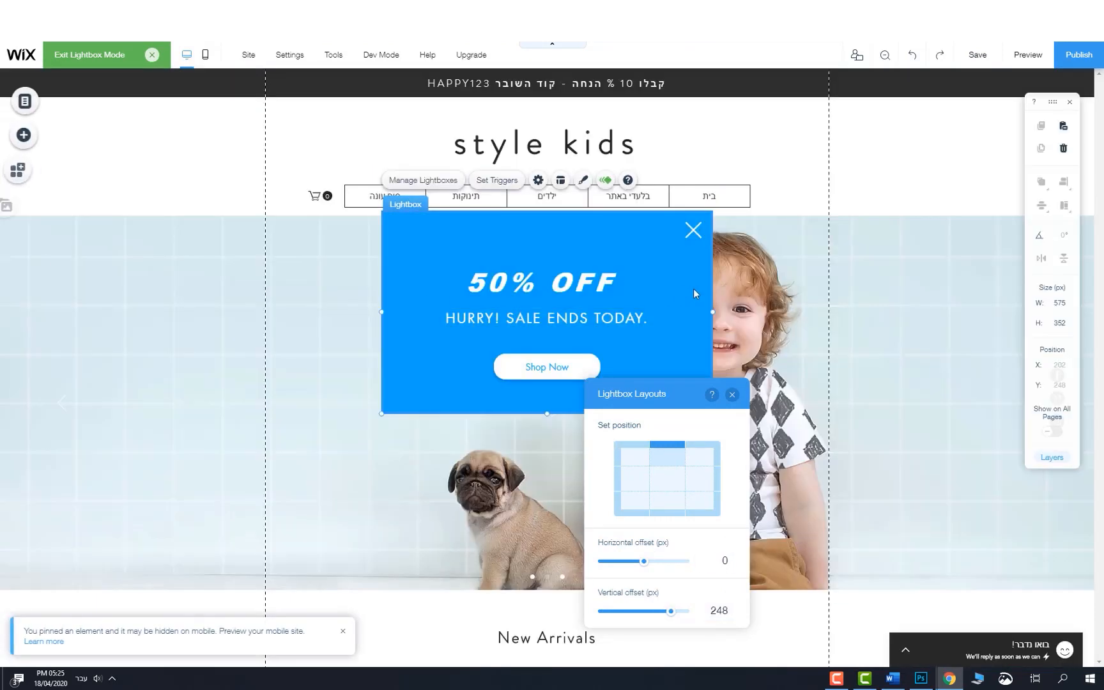
# - Delete the 50% OFF title, the sale text and the Shop Now button from the lightbox
pyautogui.click(588, 275)
pyautogui.press('Delete')
pyautogui.click(589, 316)
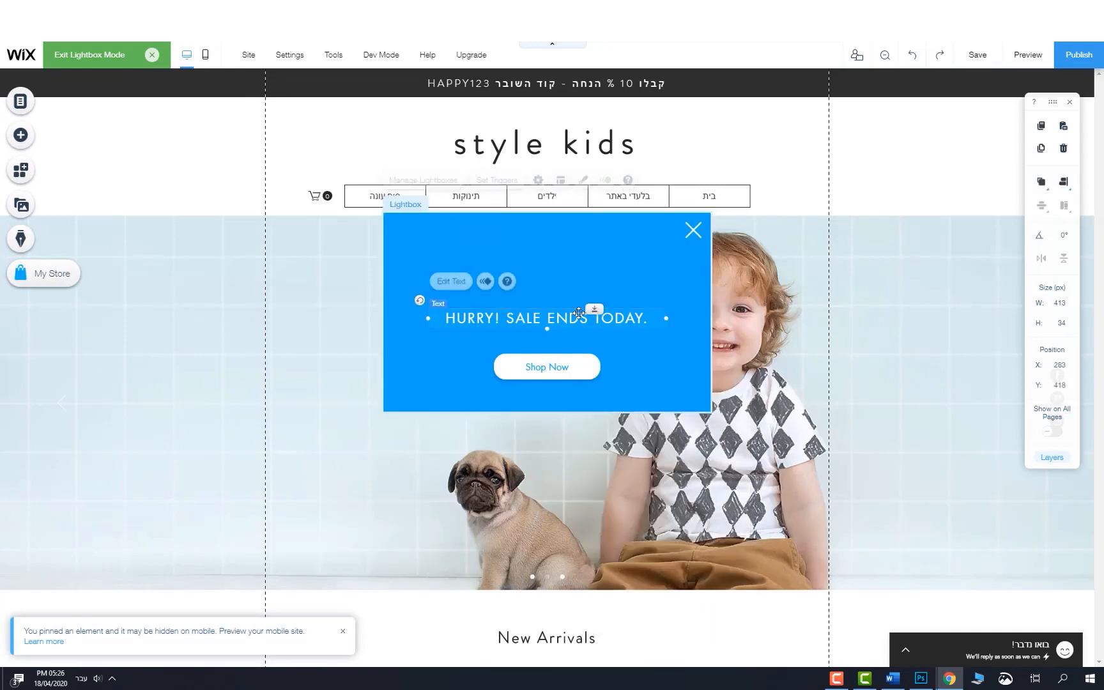
pyautogui.press('Delete')
pyautogui.click(580, 366)
pyautogui.press('Delete')
# - Stretch the lightbox across the full page width to about 1941 by 584 px and set its vertical offset to 240 px
pyautogui.moveTo(712, 312); pyautogui.dragTo(1101, 310)
pyautogui.moveTo(550, 417); pyautogui.dragTo(550, 481)
pyautogui.click(442, 115)
pyautogui.click(174, 202)
pyautogui.moveTo(140, 365); pyautogui.dragTo(177, 373)
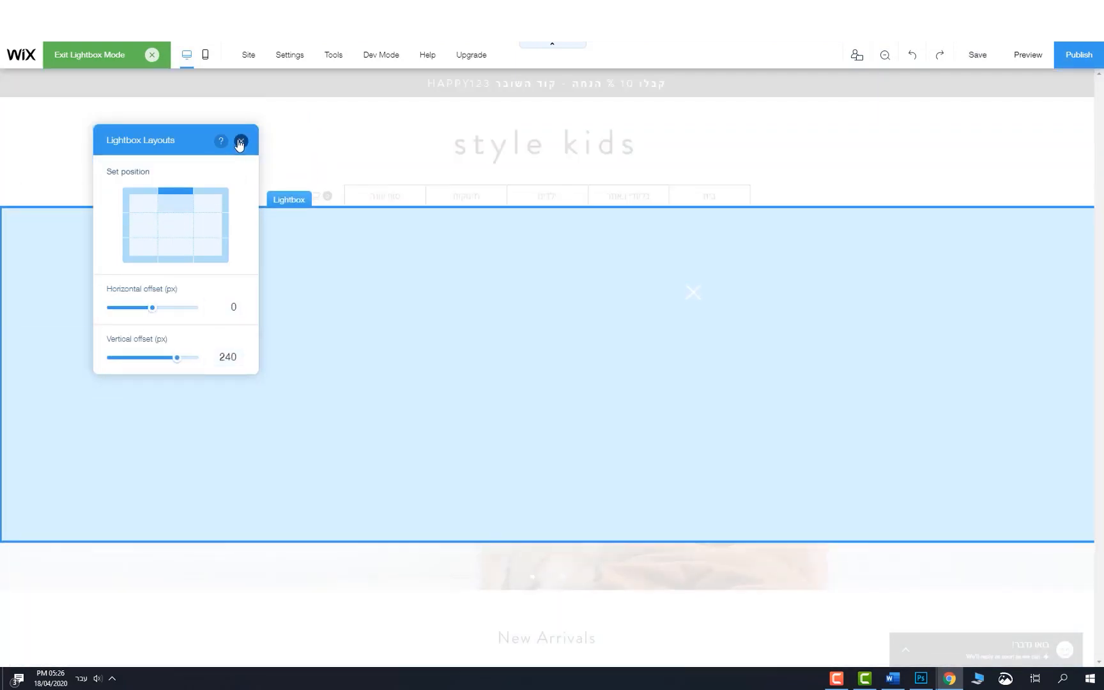
pyautogui.click(241, 141)
# - Move the lightbox's close icon into its upper right corner at about X 943, Y 252 and change it to the thin black X design
pyautogui.click(693, 292)
pyautogui.moveTo(693, 292); pyautogui.dragTo(815, 222)
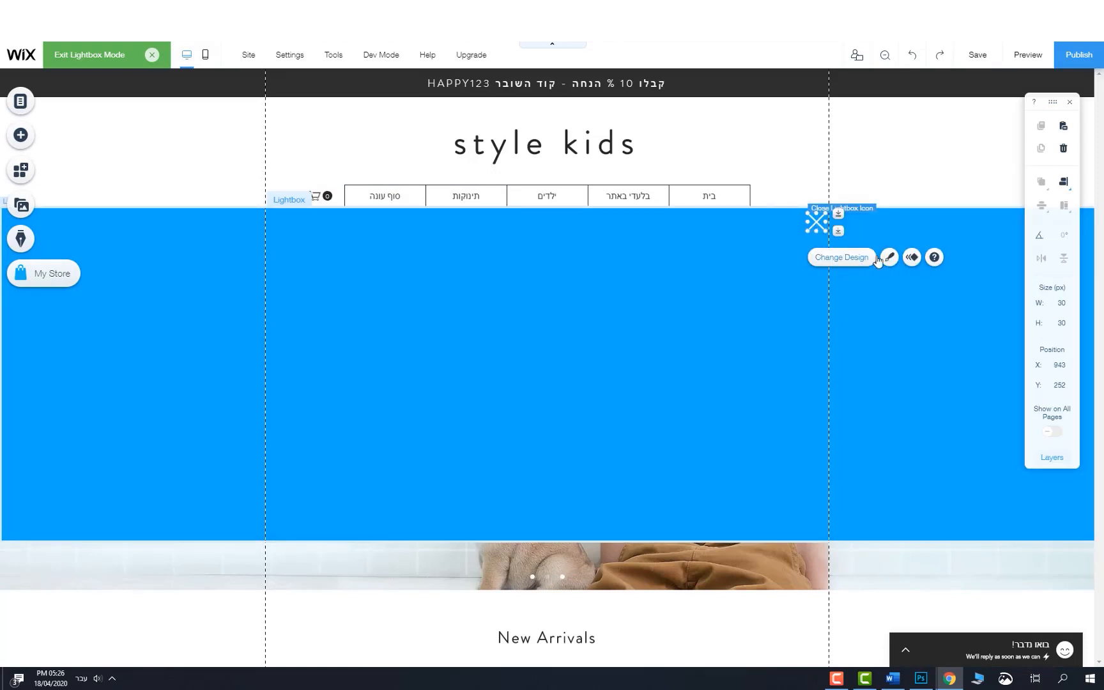
pyautogui.click(849, 257)
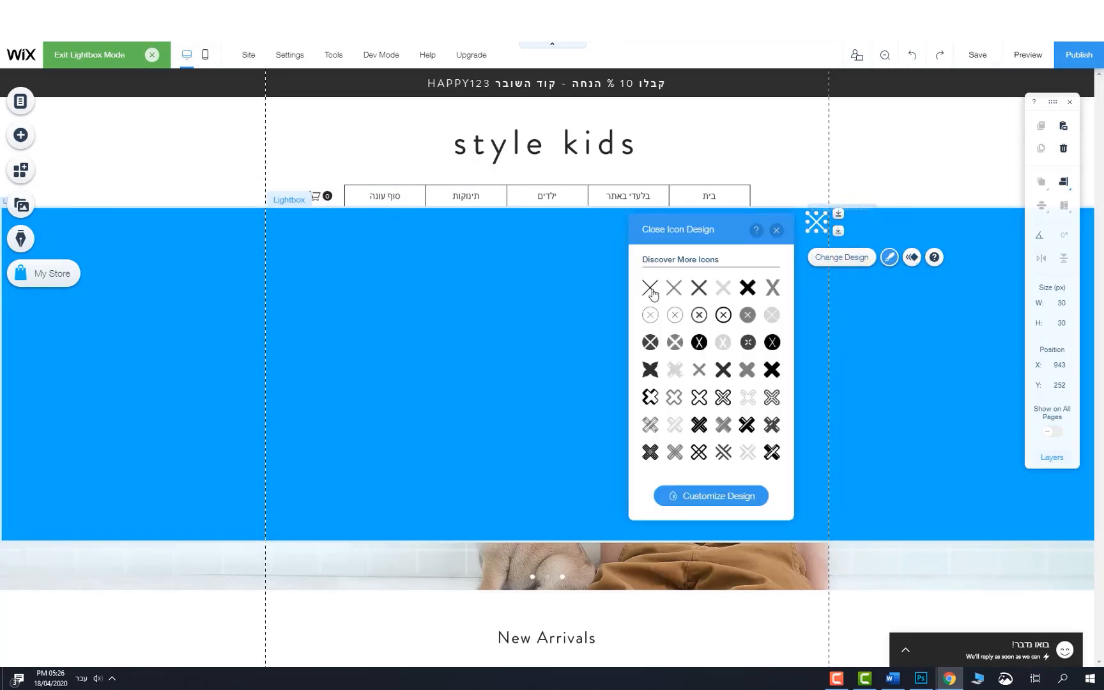
pyautogui.click(776, 231)
# - Change the lightbox's background colour to white
pyautogui.click(478, 274)
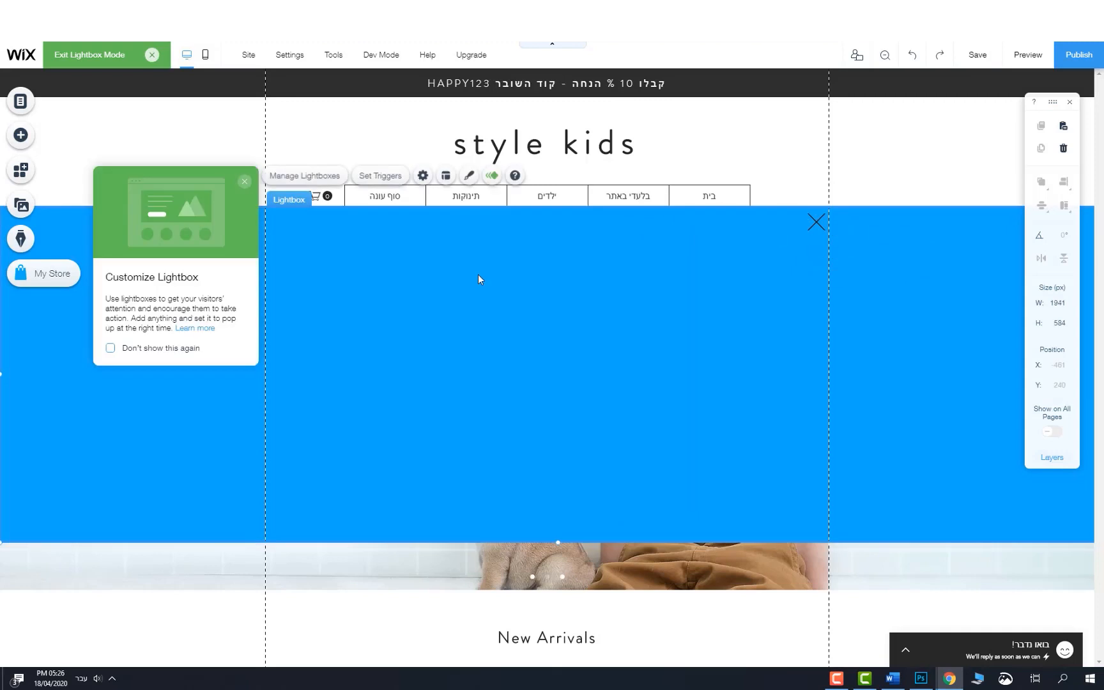
pyautogui.click(246, 183)
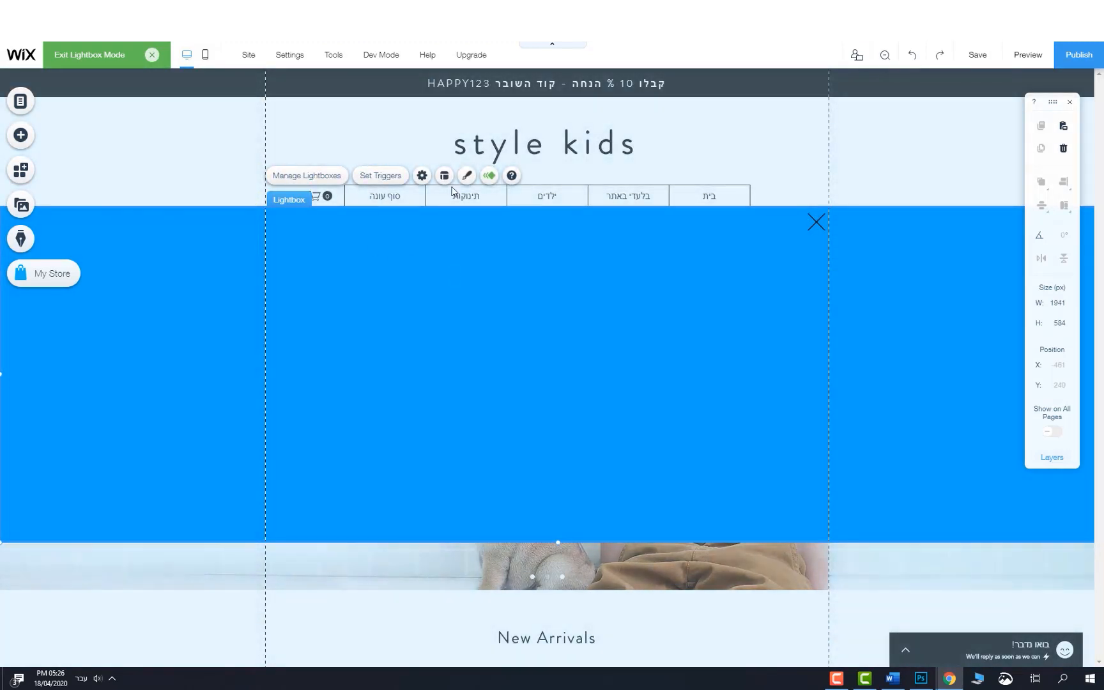
pyautogui.click(466, 175)
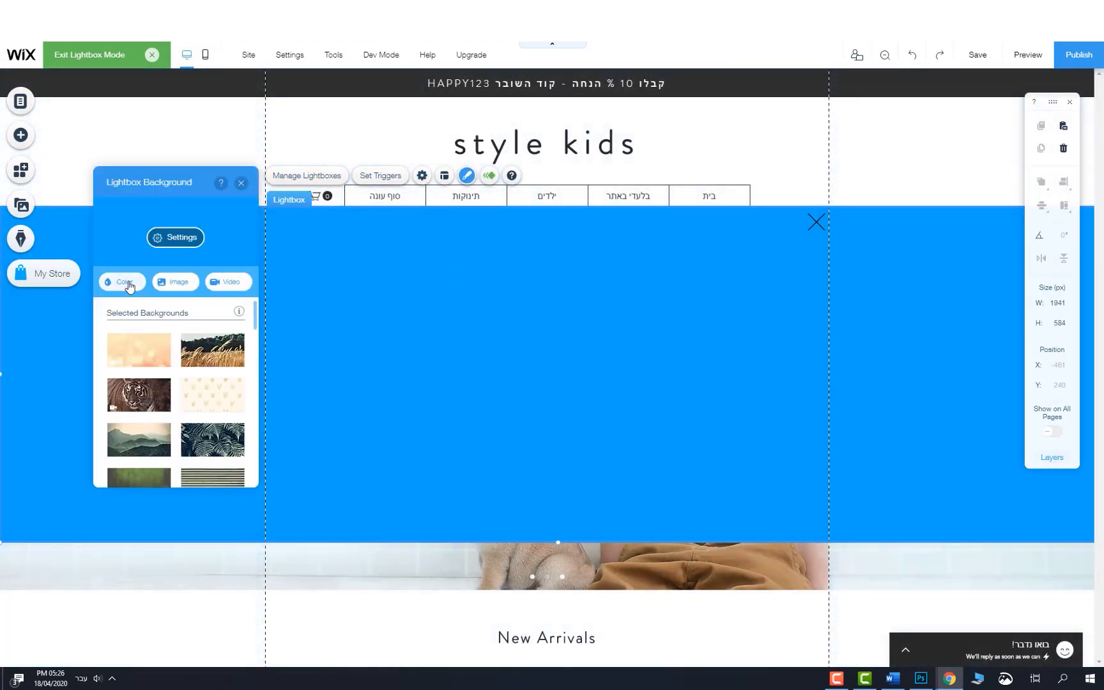
pyautogui.click(124, 279)
pyautogui.click(174, 237)
pyautogui.click(126, 215)
pyautogui.click(130, 281)
pyautogui.click(382, 234)
# - Add a turquoise rectangle shape and stretch it along the lightbox's bottom edge, about 1919 by 73 px at X -461, Y 751
pyautogui.click(13, 137)
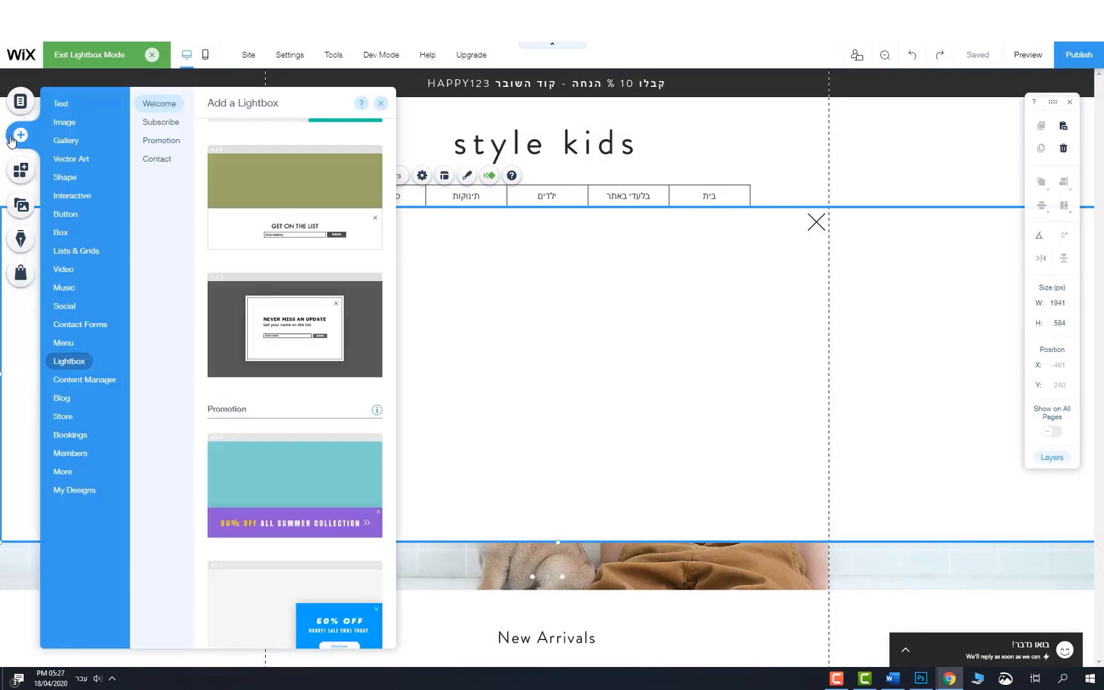
pyautogui.click(70, 184)
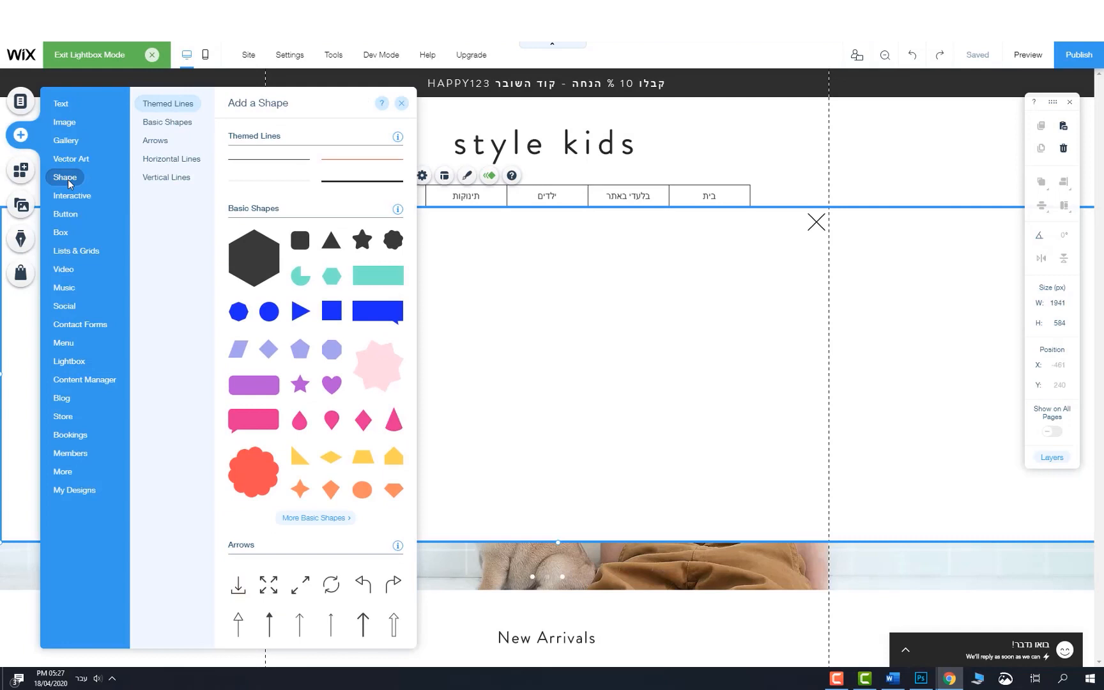
pyautogui.moveTo(384, 280); pyautogui.dragTo(1103, 510)
pyautogui.moveTo(477, 510); pyautogui.dragTo(0, 510)
pyautogui.moveTo(553, 481); pyautogui.dragTo(565, 500)
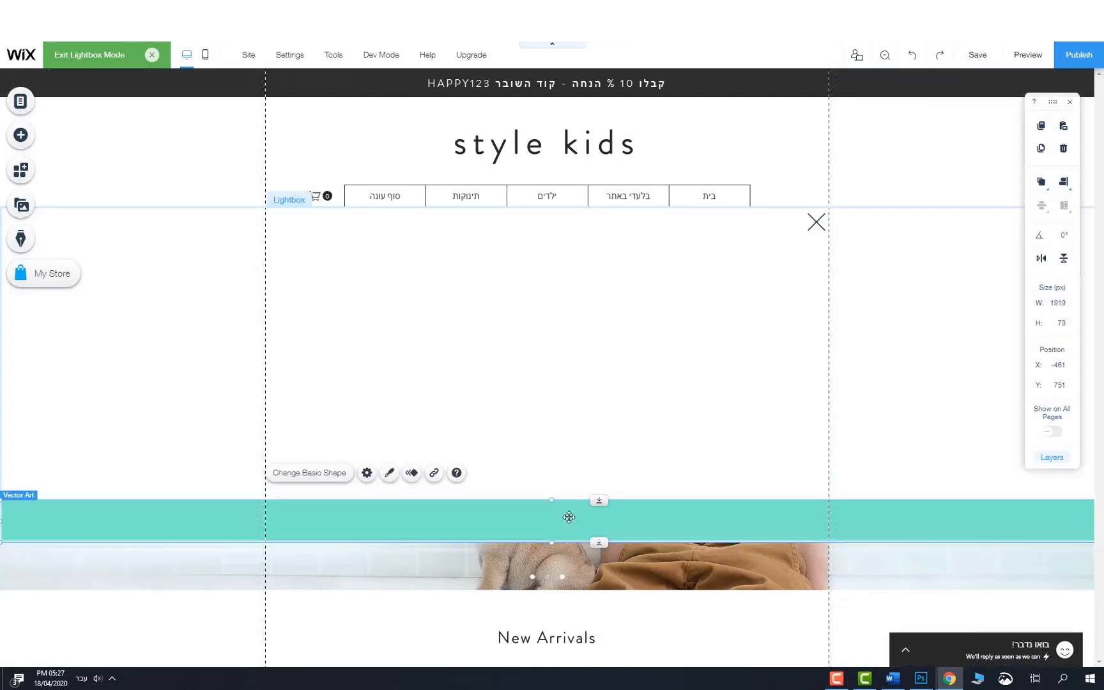
# - Recolour the rectangle strip dark grey using the site colours
pyautogui.click(389, 473)
pyautogui.click(236, 385)
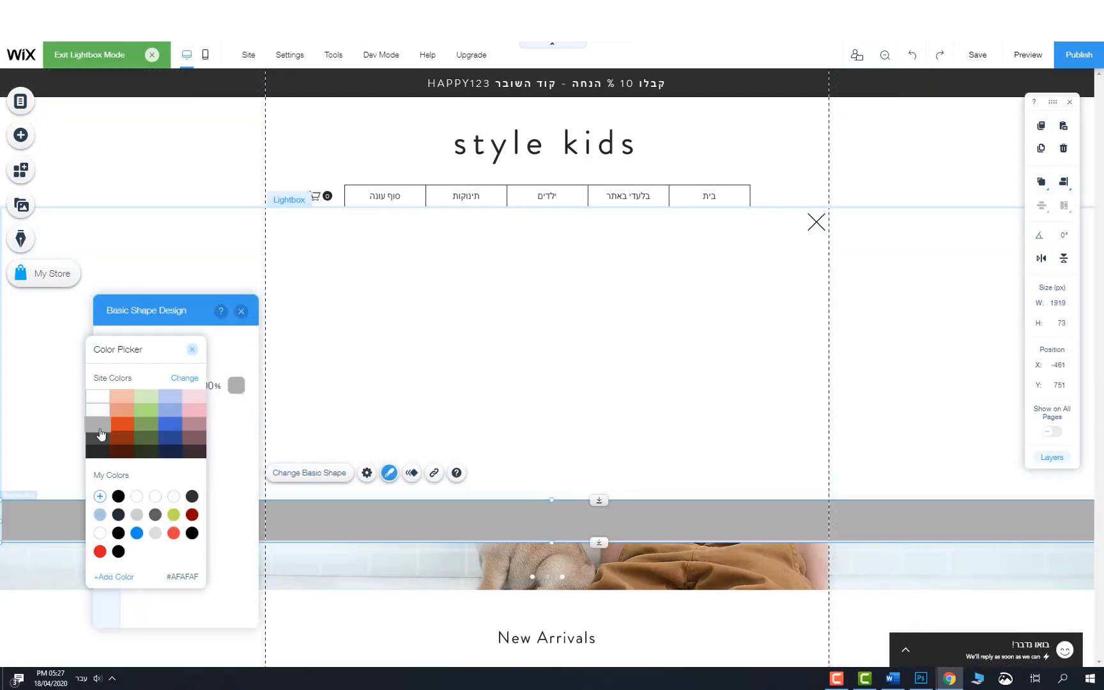
pyautogui.click(115, 439)
pyautogui.click(197, 358)
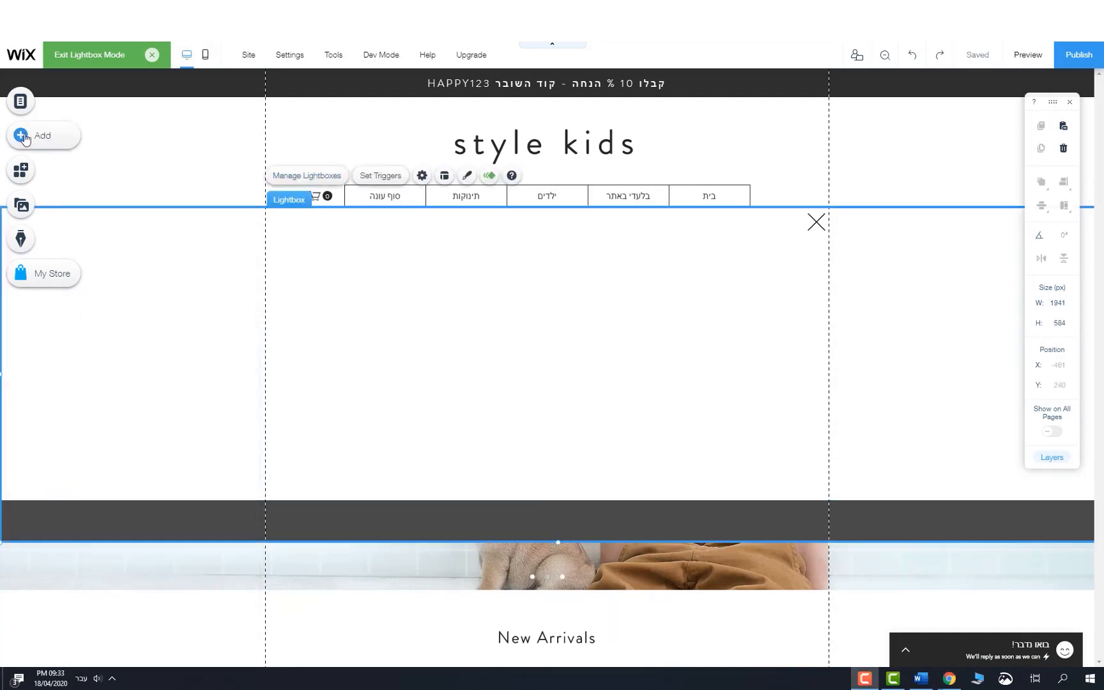
# - Add a Heading 1 text in the upper right of the lightbox, set its font to Omes and enter "ילדים"
pyautogui.click(20, 135)
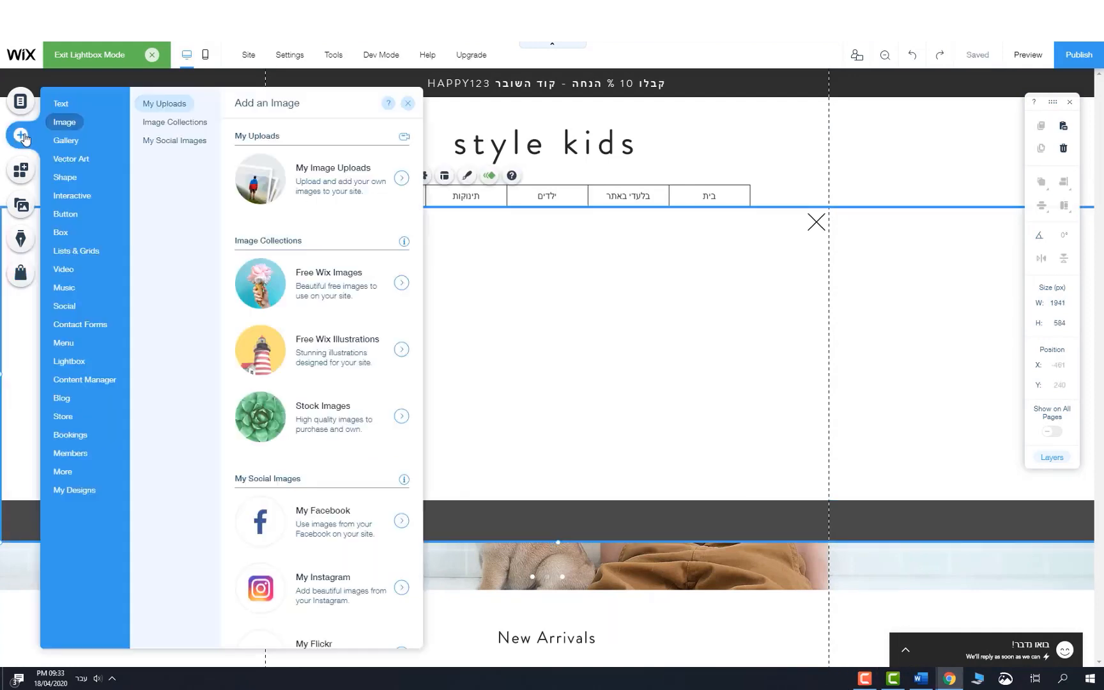
pyautogui.click(75, 105)
pyautogui.moveTo(264, 177); pyautogui.dragTo(557, 351)
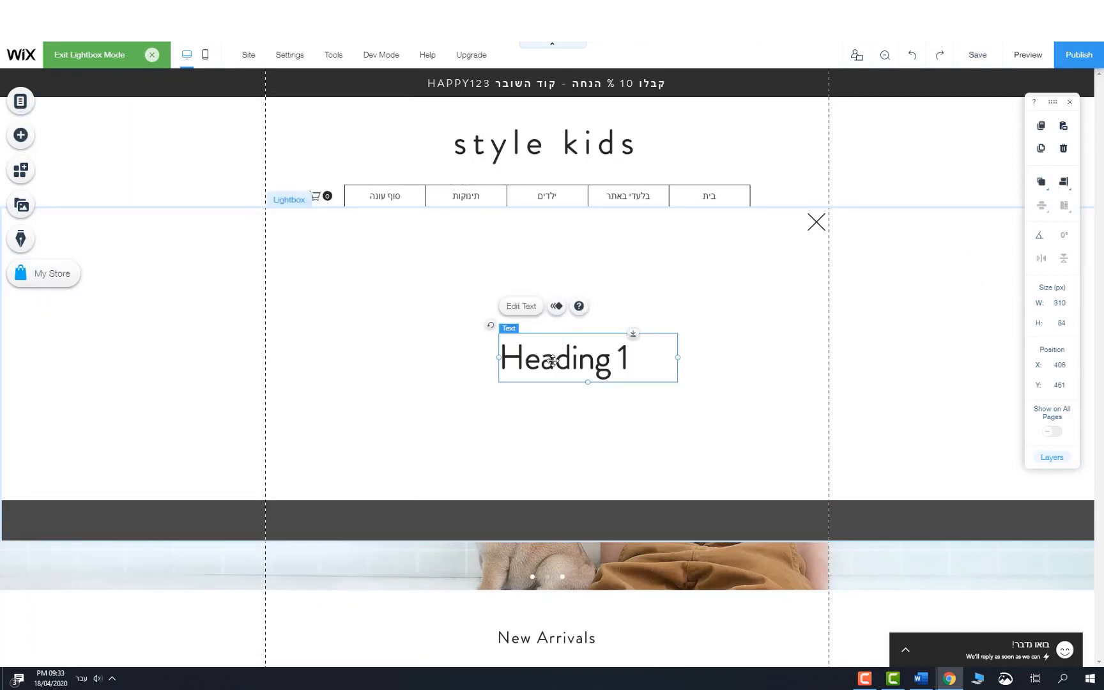
pyautogui.click(946, 345)
pyautogui.scroll(-5, 977, 485)
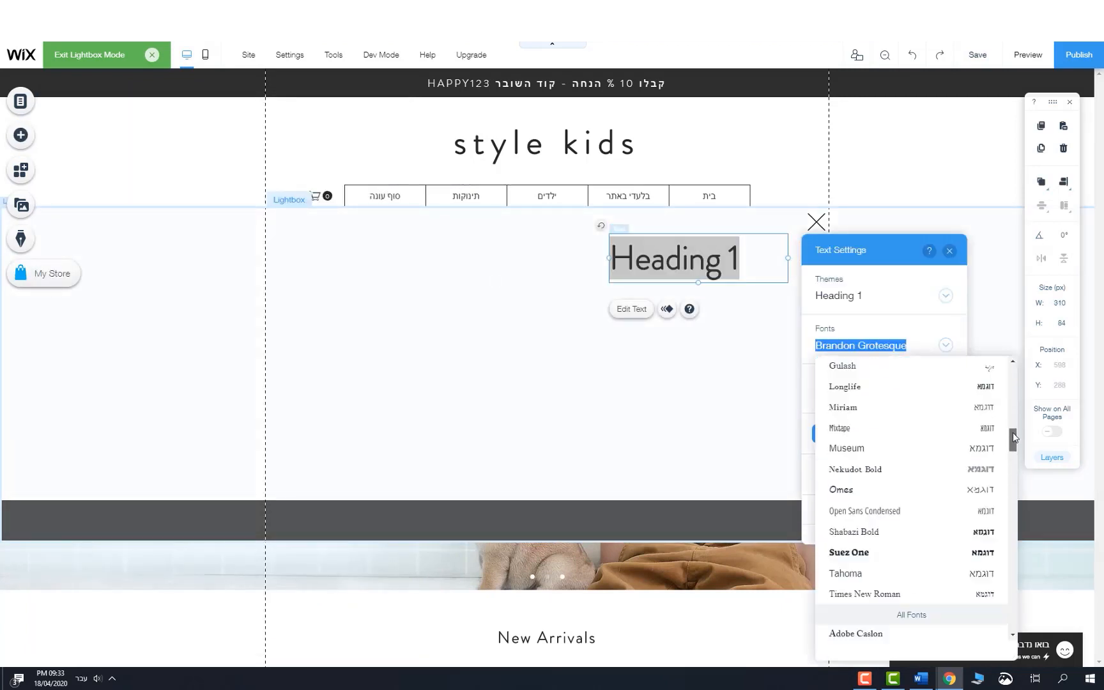
pyautogui.click(1002, 590)
pyautogui.write('יל')
# - Set the "ילדים" heading to 33 px with centred alignment and narrow its text box to about 117 px
pyautogui.moveTo(750, 260); pyautogui.dragTo(612, 259)
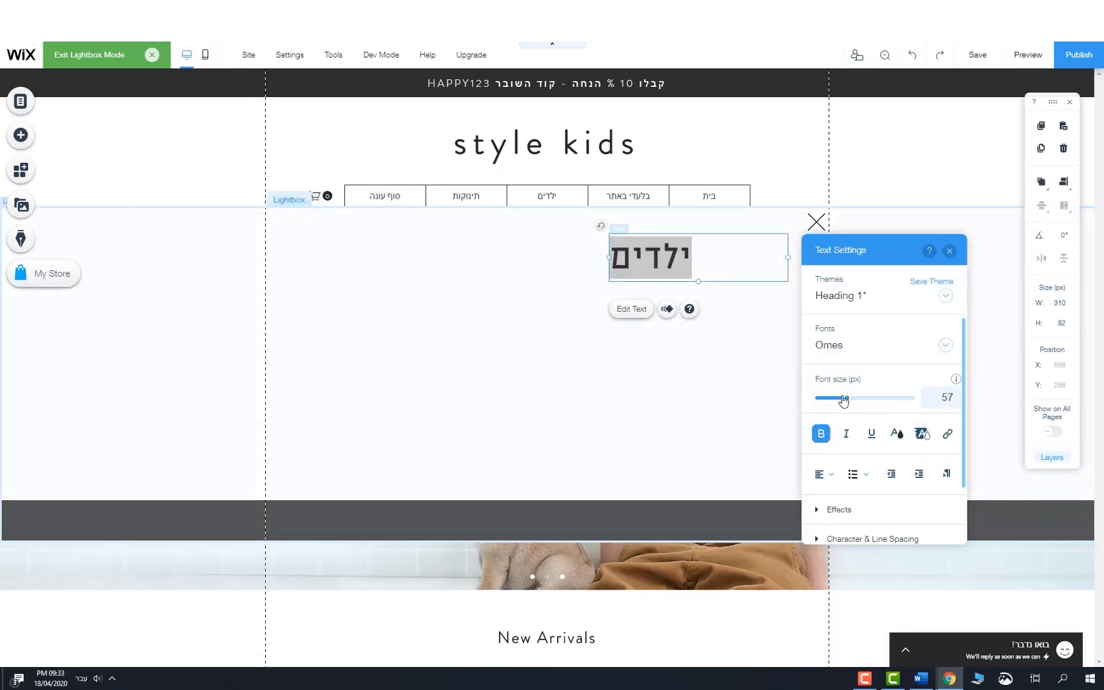
pyautogui.moveTo(847, 398); pyautogui.dragTo(834, 398)
pyautogui.click(821, 474)
pyautogui.moveTo(787, 247); pyautogui.dragTo(695, 244)
# - Duplicate the "ילדים" heading, change the copy's text to "תינוקות" and place it on the lightbox's left half
pyautogui.hotkey('ctrl', 'c')
pyautogui.hotkey('ctrl', 'v')
pyautogui.doubleClick(438, 250)
pyautogui.write('תינוקות')
pyautogui.click(423, 318)
pyautogui.moveTo(444, 248); pyautogui.dragTo(432, 248)
# - Adjust the horizontal positions of both headings so they sit level and evenly spaced across the lightbox
pyautogui.moveTo(678, 247); pyautogui.dragTo(654, 248)
pyautogui.click(652, 332)
pyautogui.moveTo(432, 248); pyautogui.dragTo(428, 248)
pyautogui.click(448, 354)
# - Insert a photo from the "fashion" board in My Boards into the lightbox
pyautogui.click(21, 135)
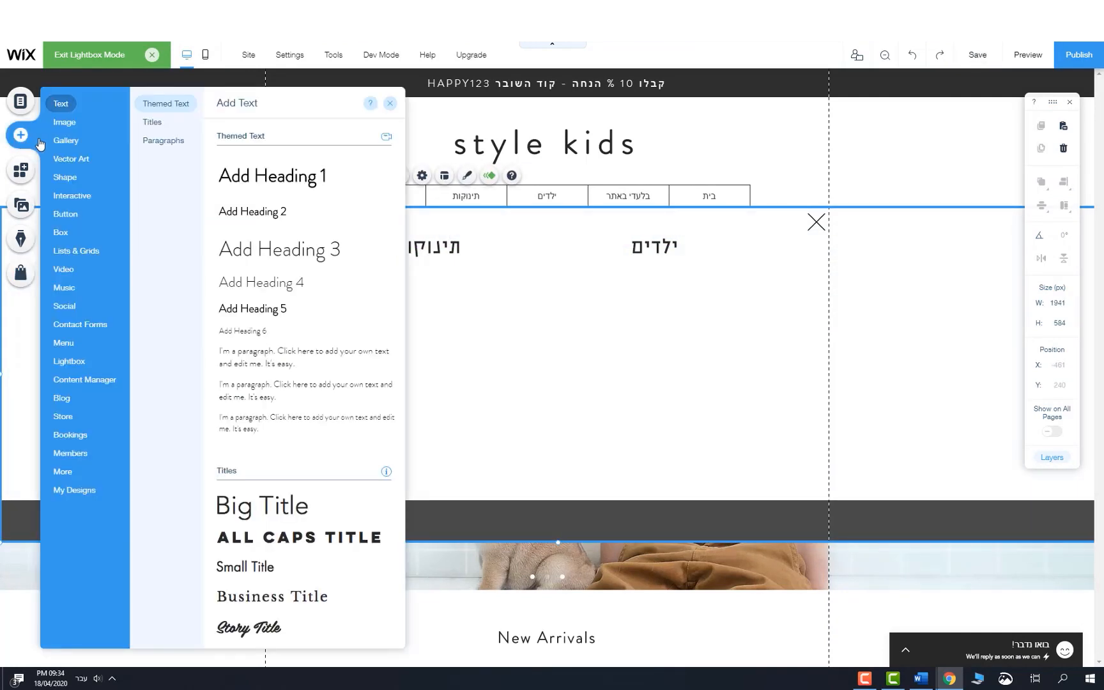
pyautogui.click(70, 141)
pyautogui.click(68, 126)
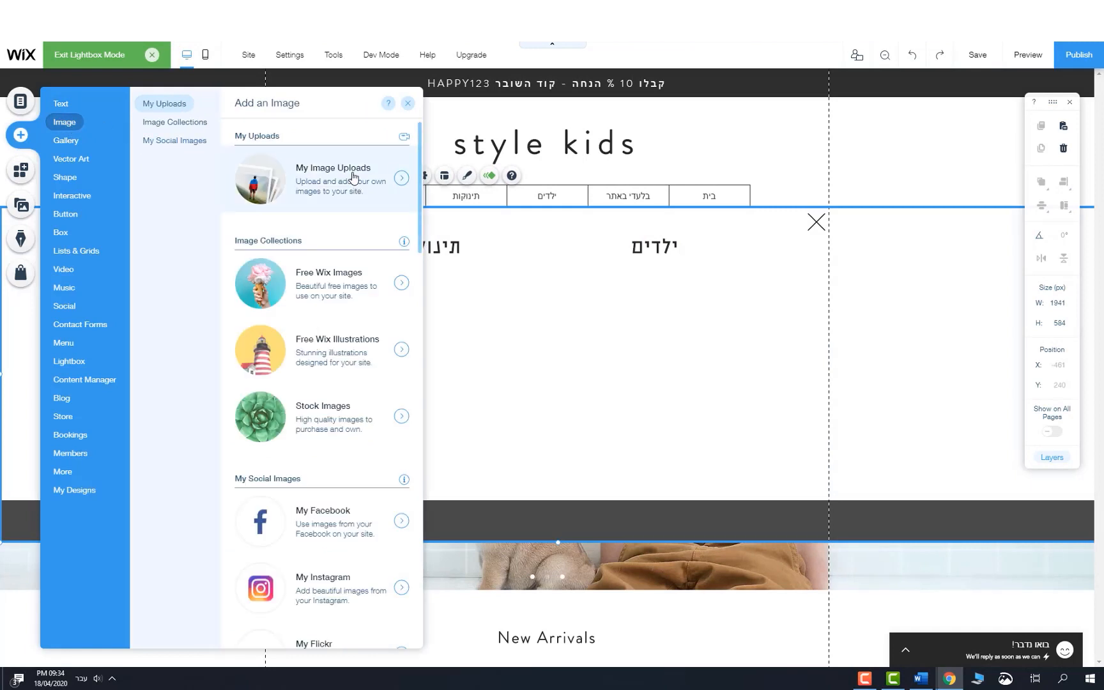
pyautogui.click(275, 179)
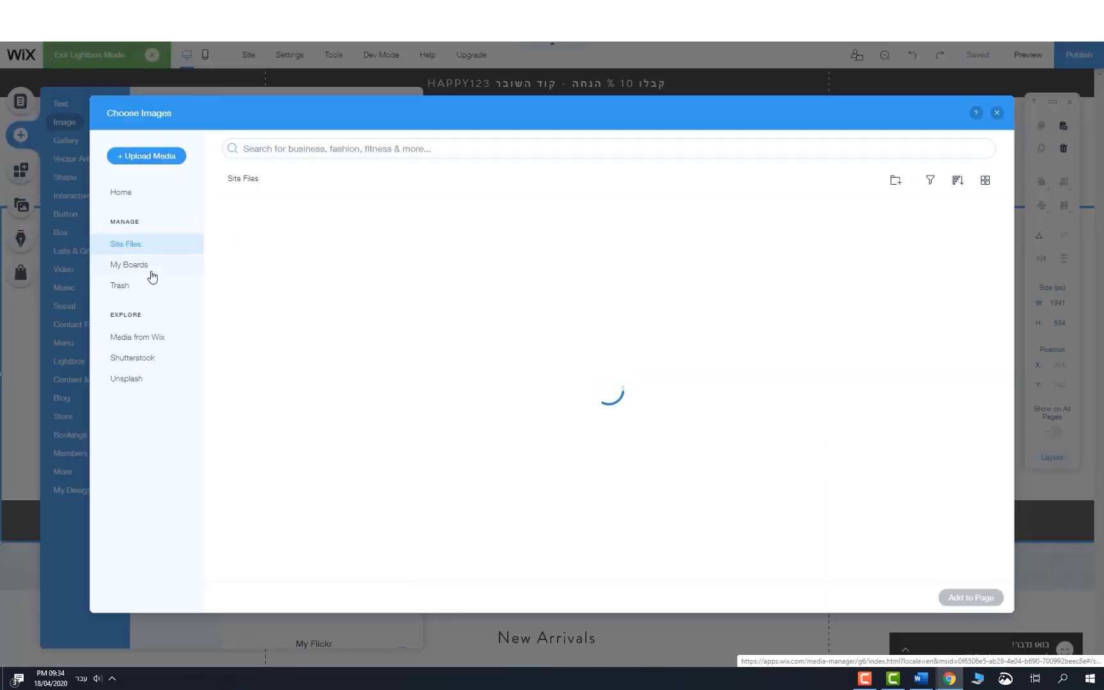
pyautogui.click(149, 265)
pyautogui.click(511, 287)
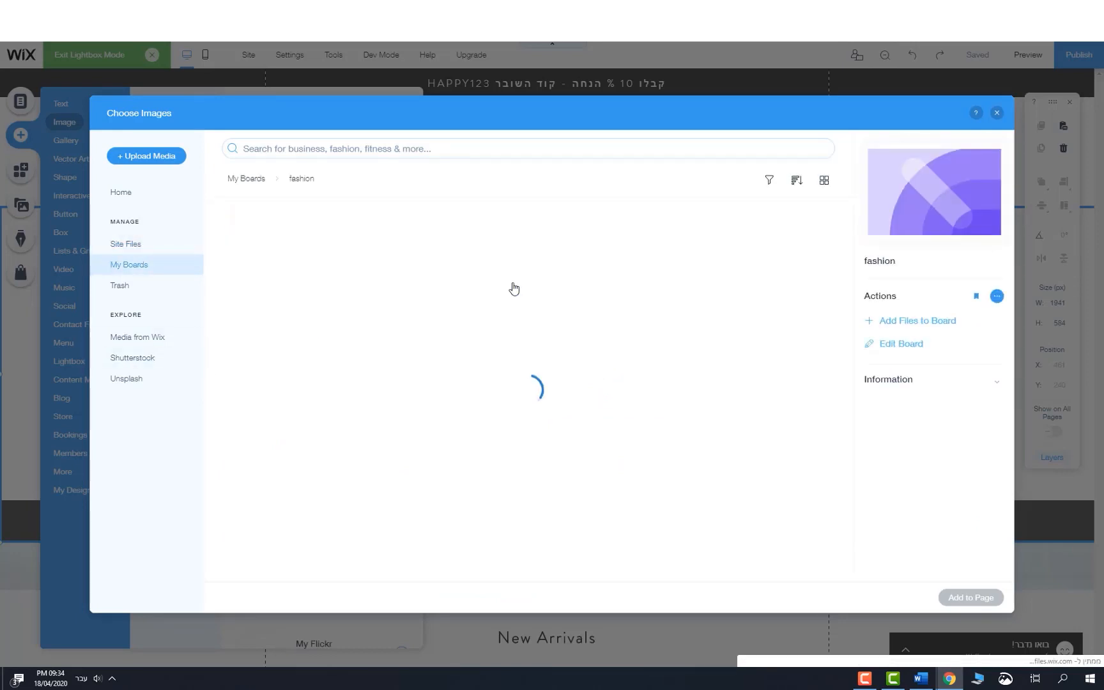
pyautogui.click(368, 256)
pyautogui.click(970, 597)
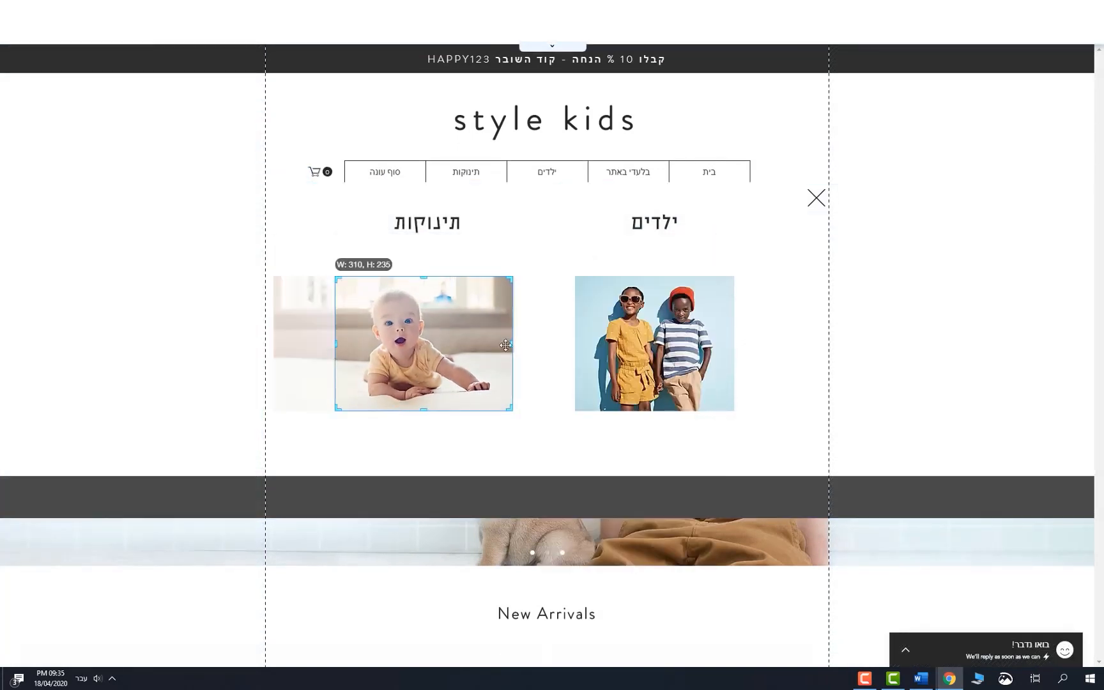
# - Narrow the baby photo to match the children's photo and align it beneath the "תינוקות" heading
pyautogui.moveTo(505, 345); pyautogui.dragTo(500, 345)
pyautogui.moveTo(337, 344); pyautogui.dragTo(349, 344)
pyautogui.click(586, 249)
pyautogui.moveTo(455, 317); pyautogui.dragTo(452, 318)
pyautogui.click(484, 640)
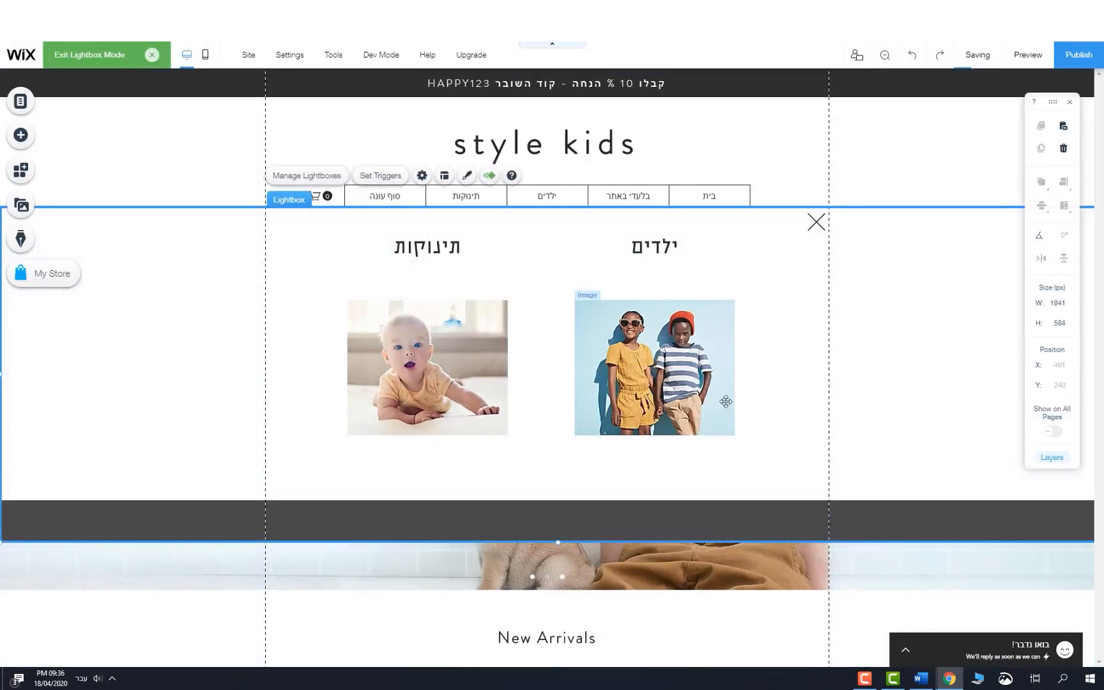
# - Add a Heading 1 on the dark grey strip in the Omes font reading "משלוח חינם בקנייה מעל 199 ש"ח"
pyautogui.click(21, 135)
pyautogui.moveTo(272, 176); pyautogui.dragTo(519, 517)
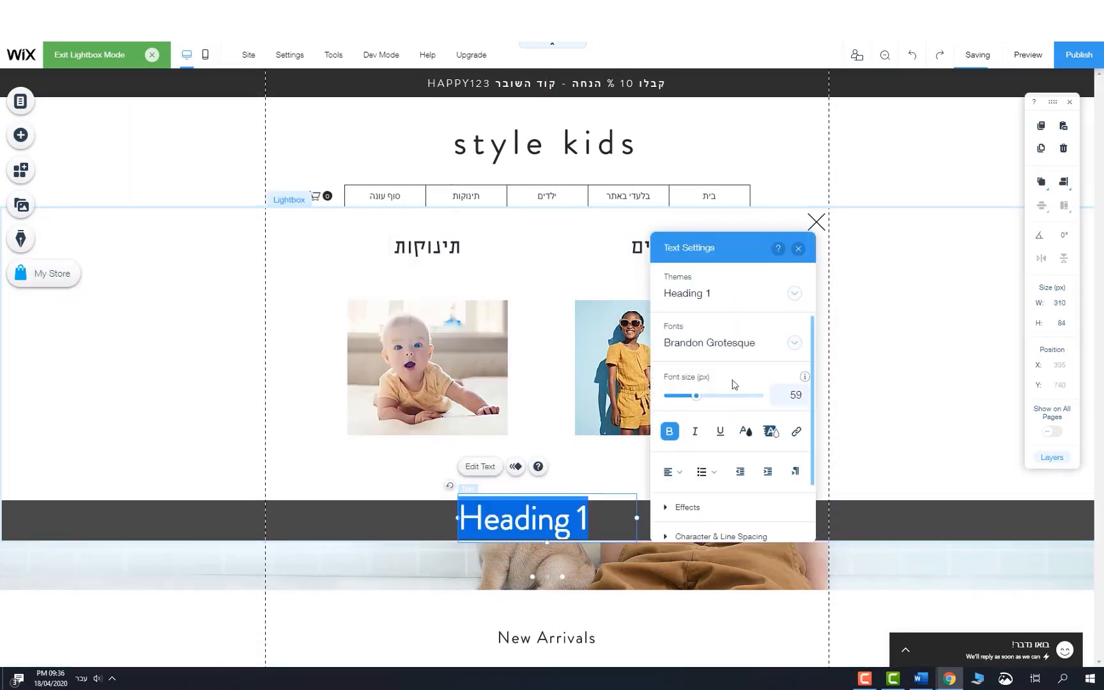
pyautogui.click(709, 344)
pyautogui.scroll(3, 842, 524)
pyautogui.click(844, 587)
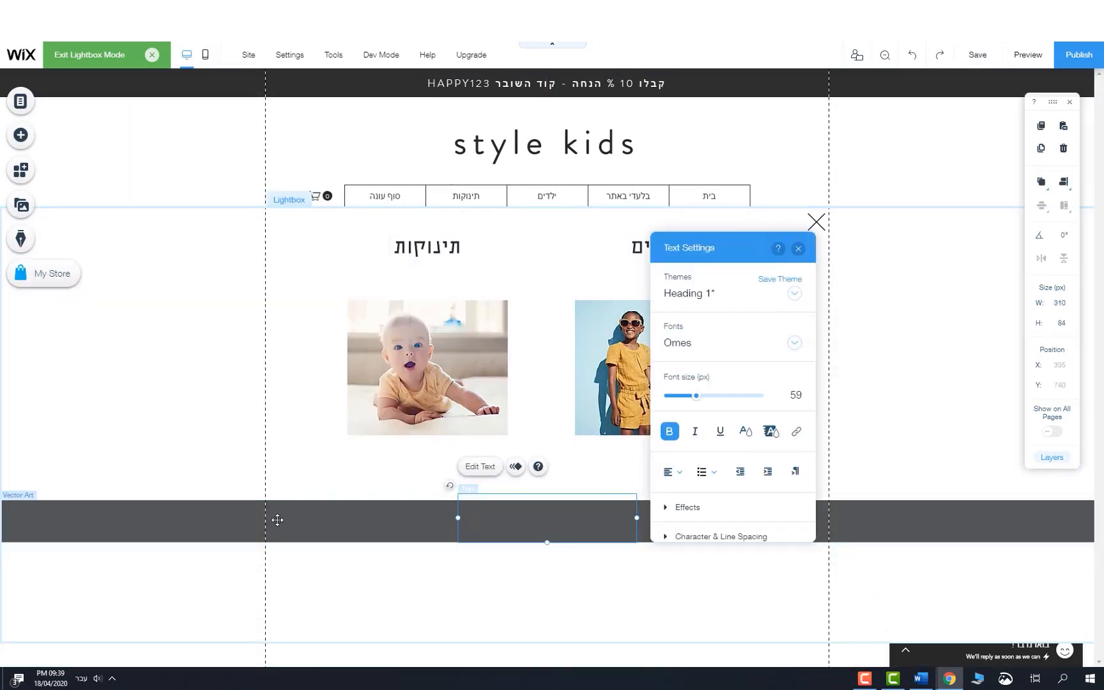
pyautogui.write('משלוח חינם בקנייה מעל 199 ש"ח')
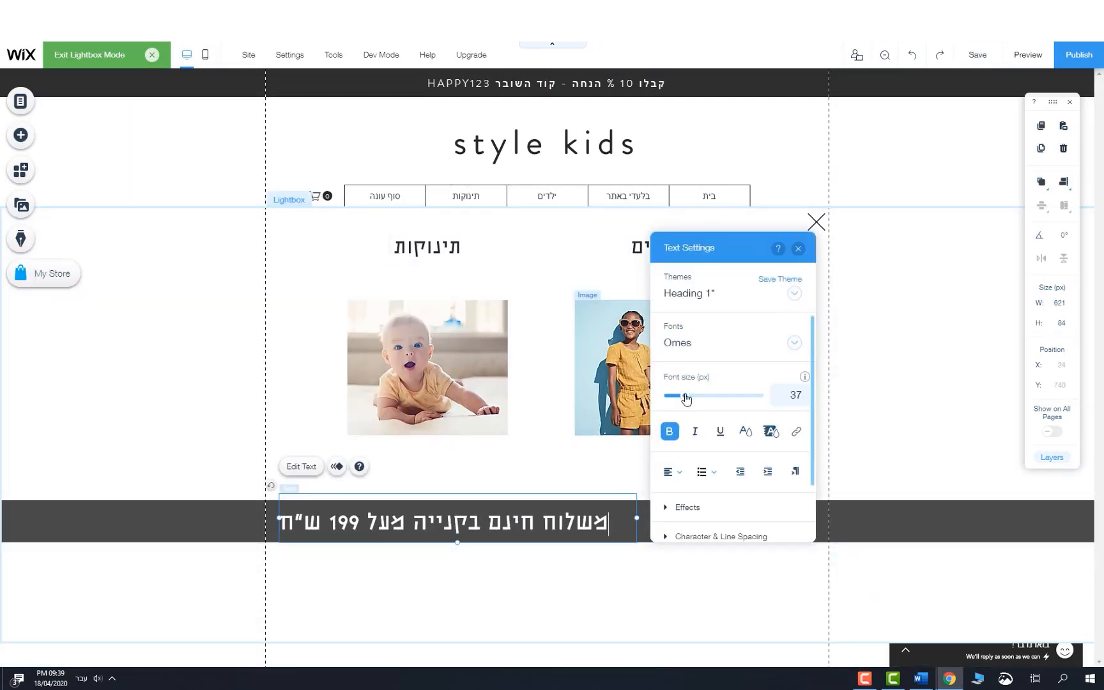
# - Reduce the shipping message's font size and centre it in the dark grey strip at X 179
pyautogui.hotkey('ctrl', 'a')
pyautogui.moveTo(458, 505); pyautogui.dragTo(547, 522)
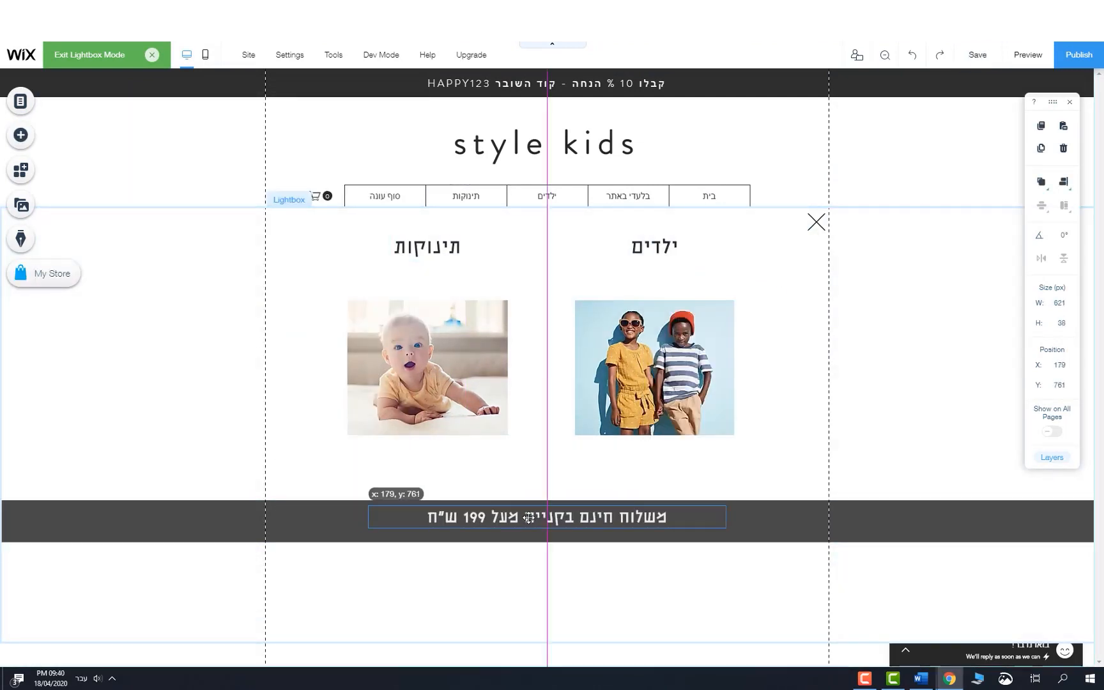
pyautogui.click(839, 549)
# - Move the children's and baby photos up closer beneath their headings, keeping them level
pyautogui.moveTo(654, 372); pyautogui.dragTo(654, 342)
pyautogui.moveTo(426, 366); pyautogui.dragTo(427, 337)
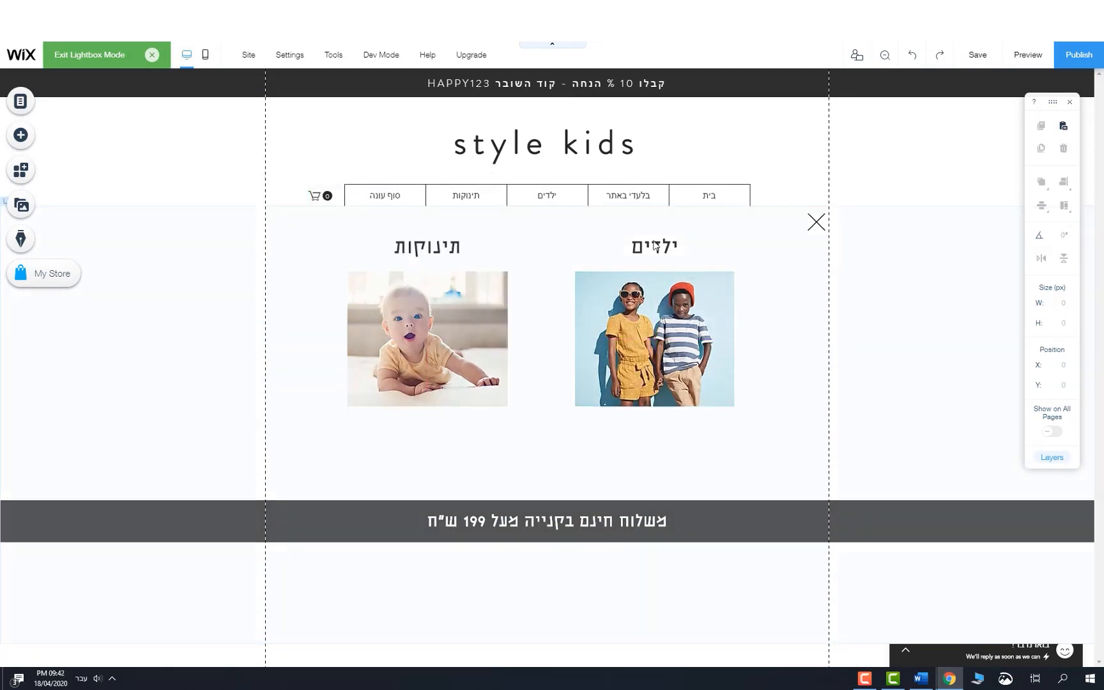
# - Place a copy of the "ילדים" heading below the children's photo, make it smaller and change its text to "נעליים"
pyautogui.moveTo(655, 246); pyautogui.dragTo(743, 425)
pyautogui.moveTo(677, 426); pyautogui.dragTo(650, 427)
pyautogui.doubleClick(654, 426)
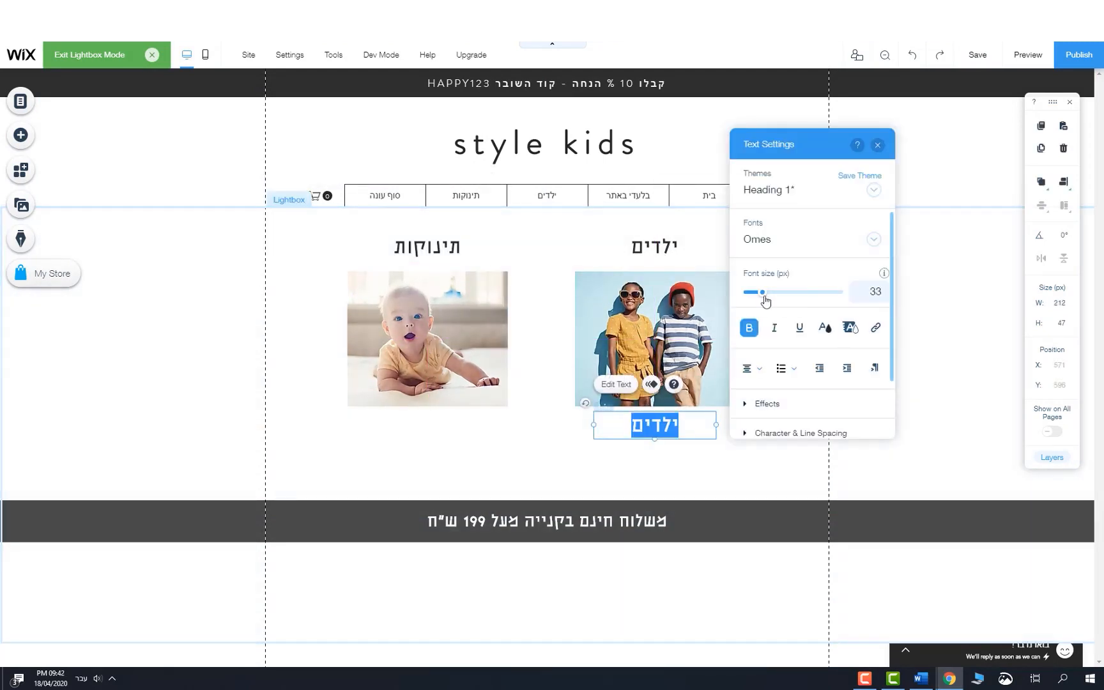
pyautogui.write('נעליים')
pyautogui.click(662, 439)
# - Duplicate the "נעליים" label below itself and change the copies' text to "חולצות" and "מכנסיים"
pyautogui.keyDown('alt'); pyautogui.moveTo(660, 419); pyautogui.dragTo(658, 461); pyautogui.keyUp('alt')
pyautogui.doubleClick(660, 439)
pyautogui.write('חולצות')
pyautogui.click(657, 473)
pyautogui.doubleClick(658, 459)
pyautogui.write('מכנסיים')
pyautogui.click(653, 488)
# - Duplicate the three category labels together and place the copies centred beneath the baby photo
pyautogui.click(661, 460)
pyautogui.keyDown('shift'); pyautogui.click(663, 440); pyautogui.keyUp('shift')
pyautogui.keyDown('shift'); pyautogui.click(666, 419); pyautogui.keyUp('shift')
pyautogui.rightClick(662, 424)
pyautogui.click(697, 361)
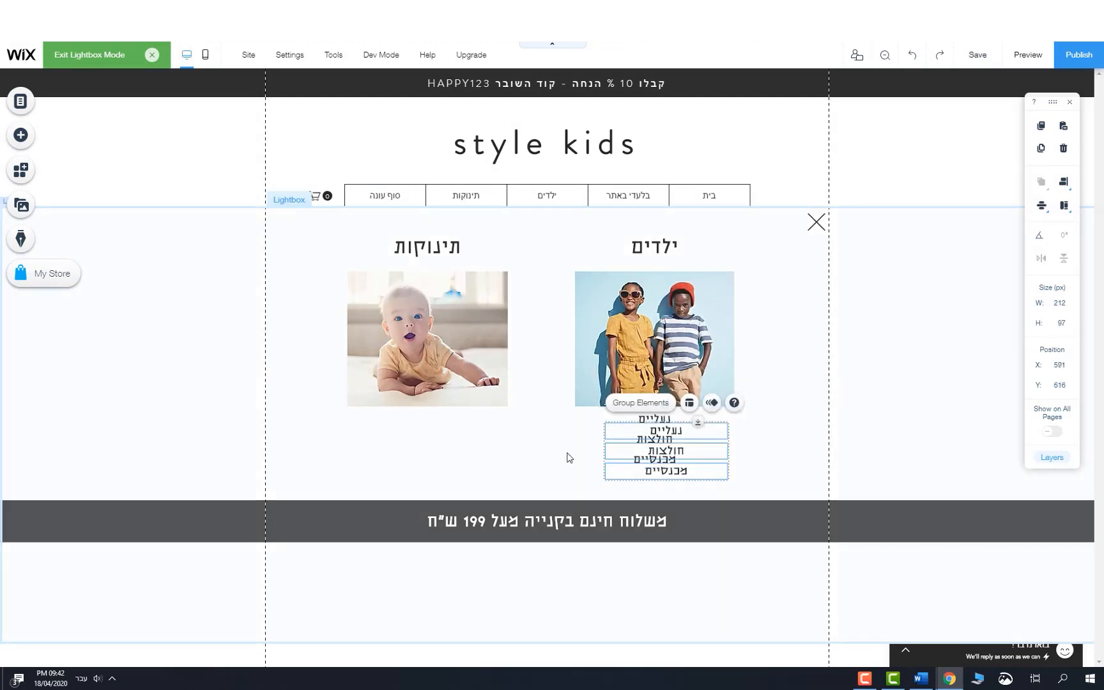
pyautogui.moveTo(579, 433); pyautogui.dragTo(343, 422)
# - Link the "ילדים" heading to the site page "ילדים", opening in the current window
pyautogui.click(658, 246)
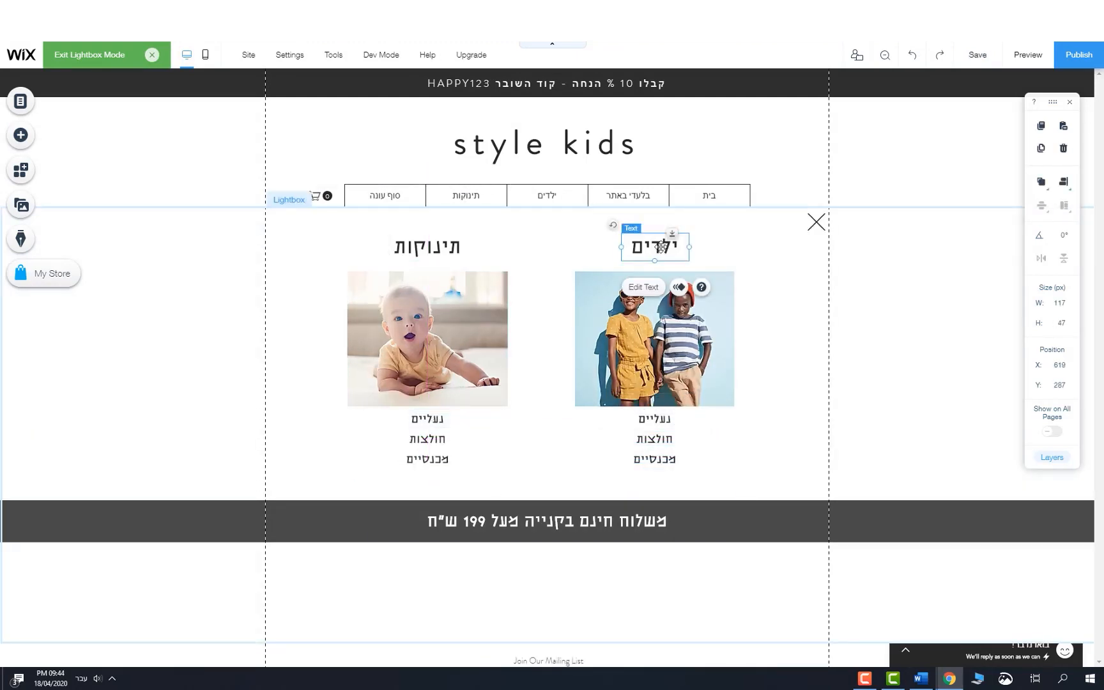
pyautogui.click(653, 292)
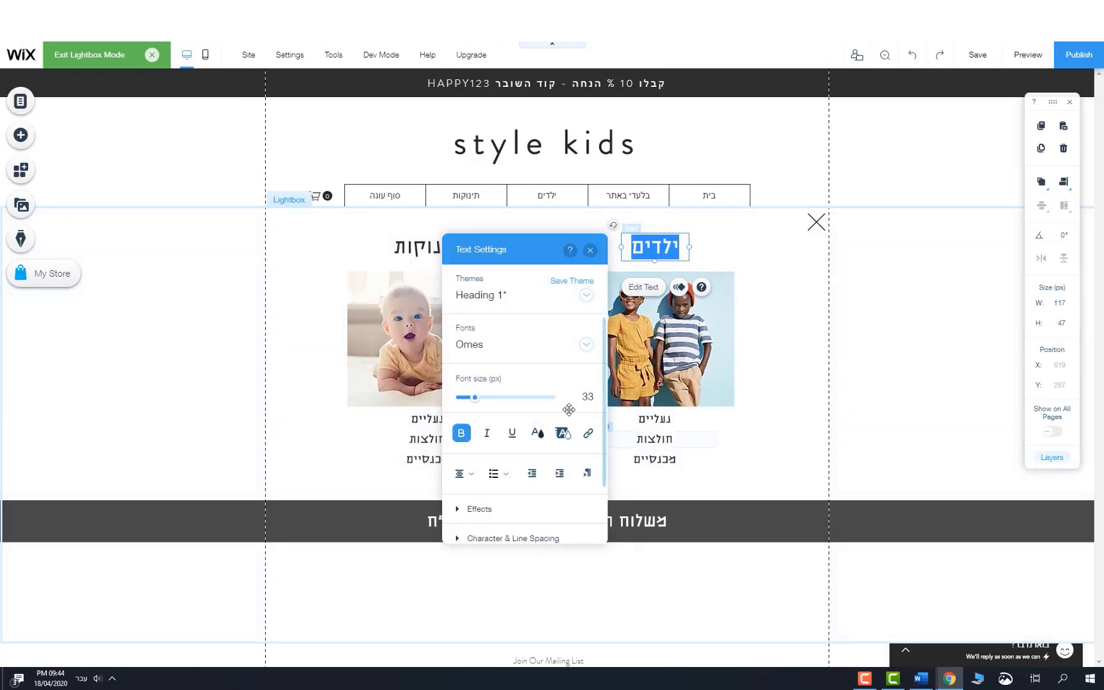
pyautogui.click(588, 434)
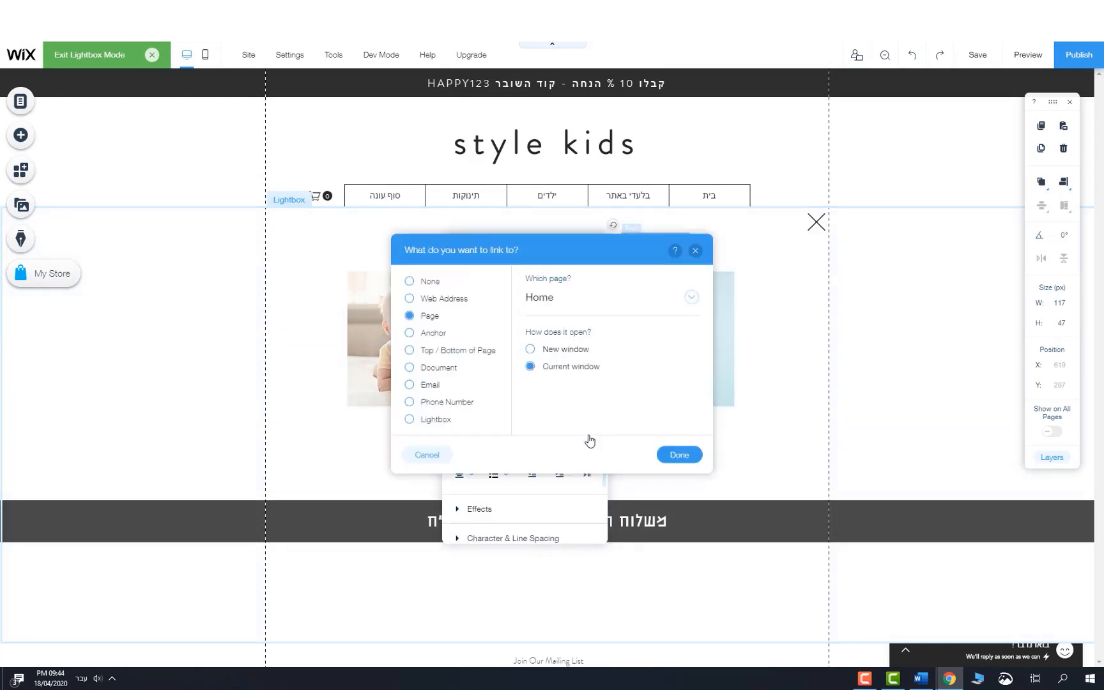
pyautogui.click(557, 298)
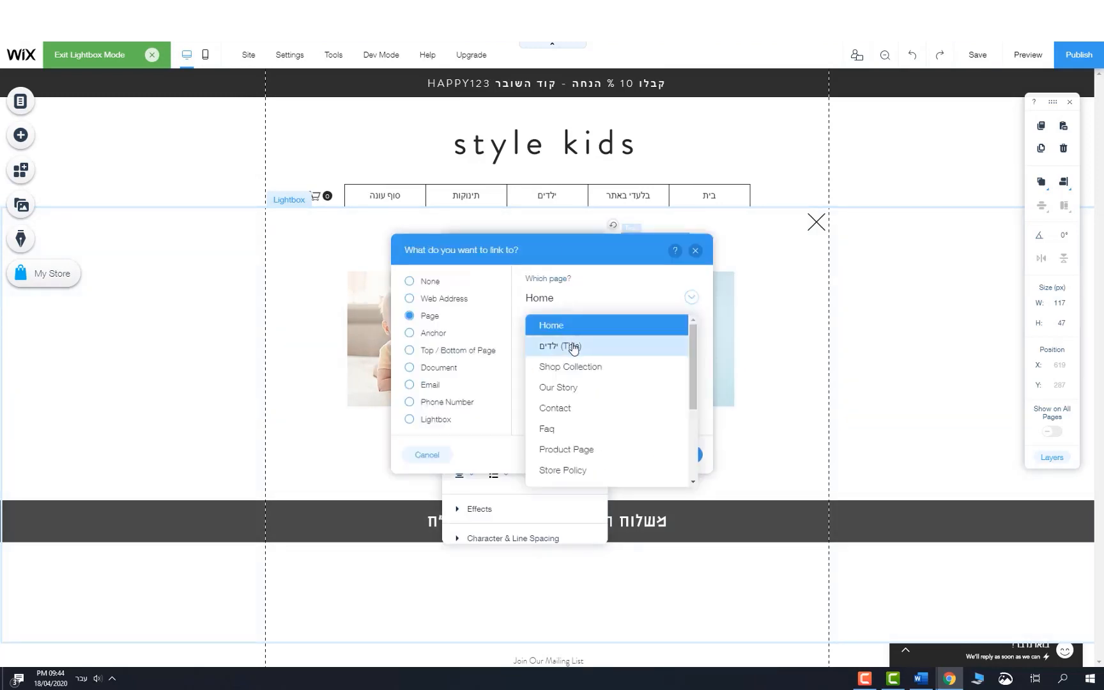
pyautogui.click(570, 345)
pyautogui.click(677, 454)
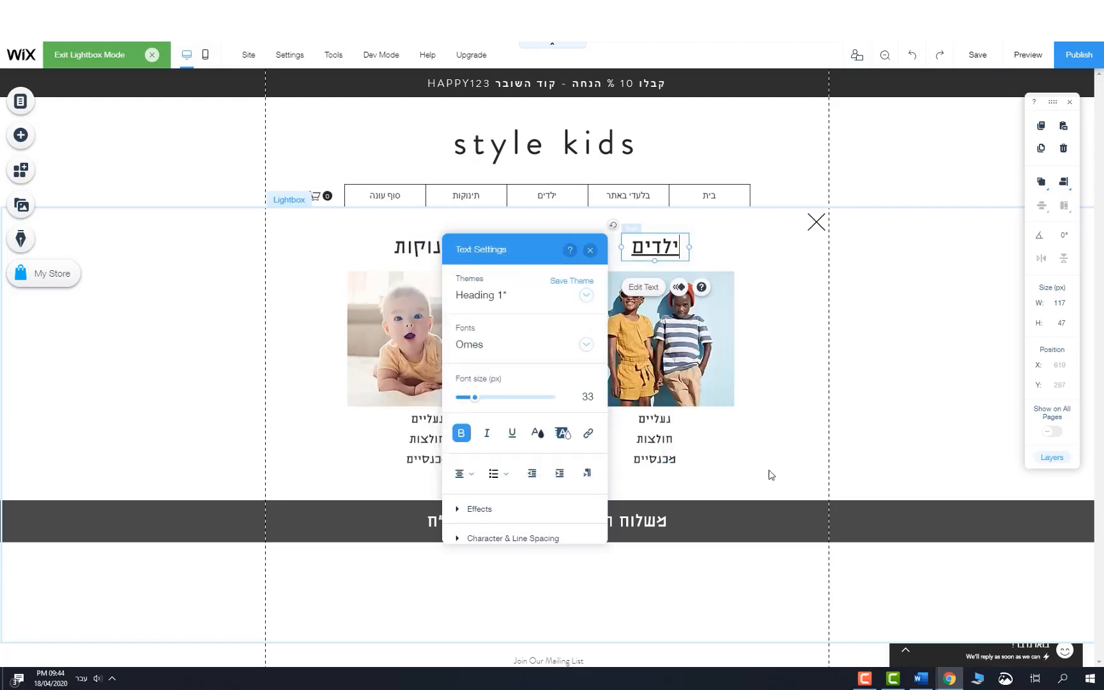
pyautogui.click(591, 250)
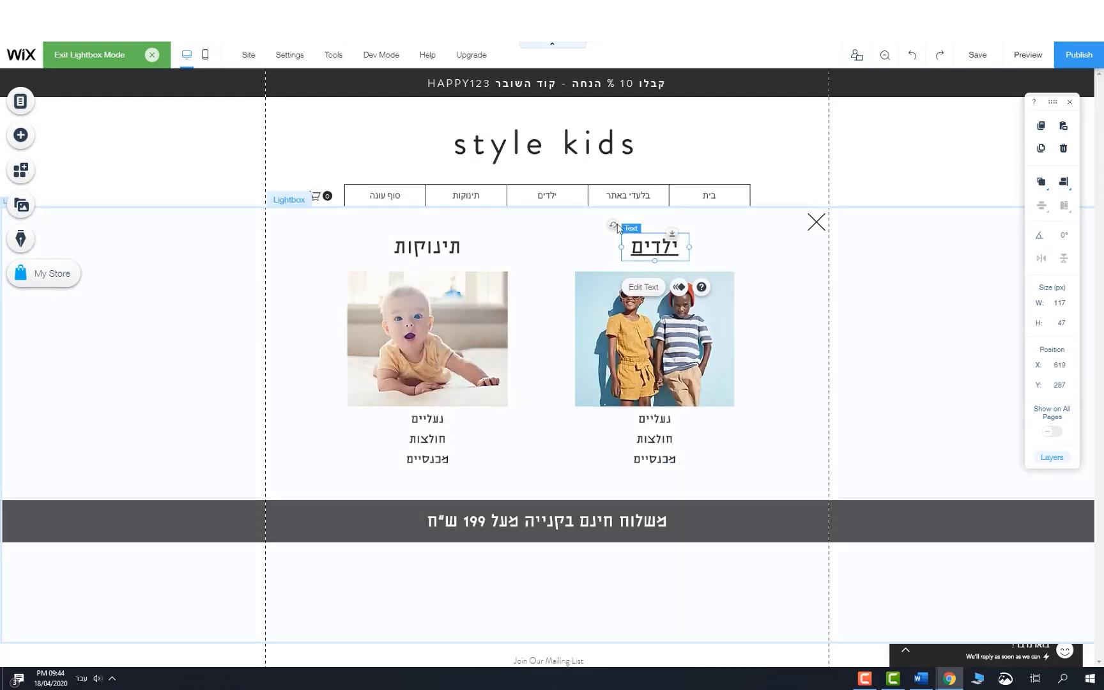
# - Remove the underline from the linked "ילדים" heading
pyautogui.doubleClick(655, 246)
pyautogui.click(512, 433)
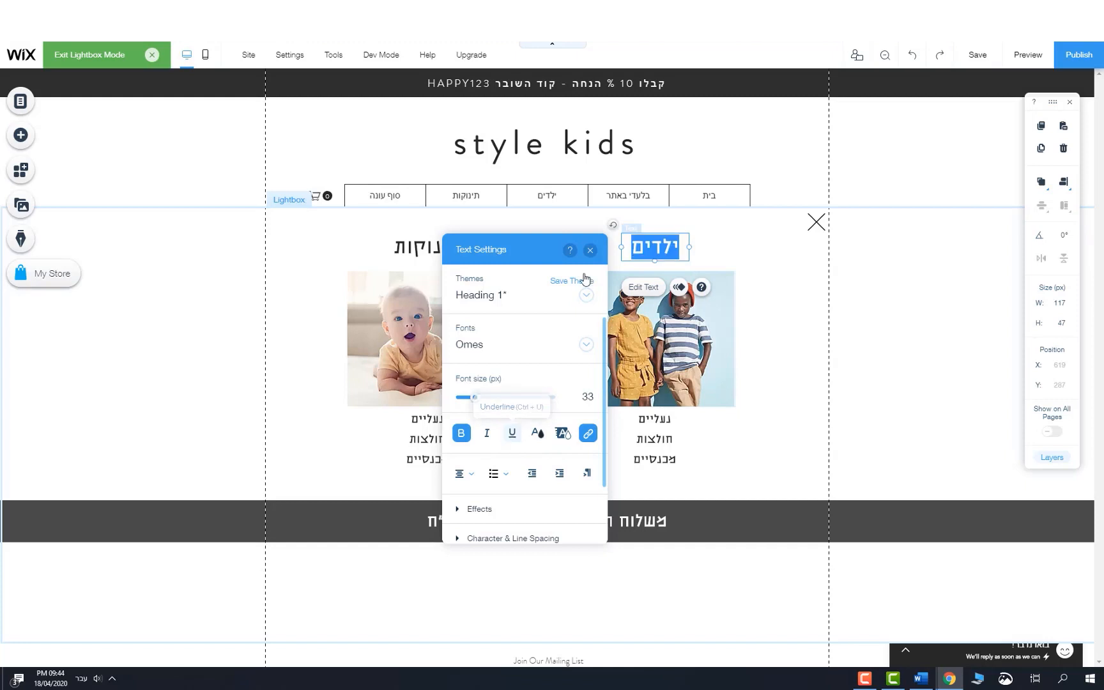
pyautogui.click(591, 250)
pyautogui.click(165, 284)
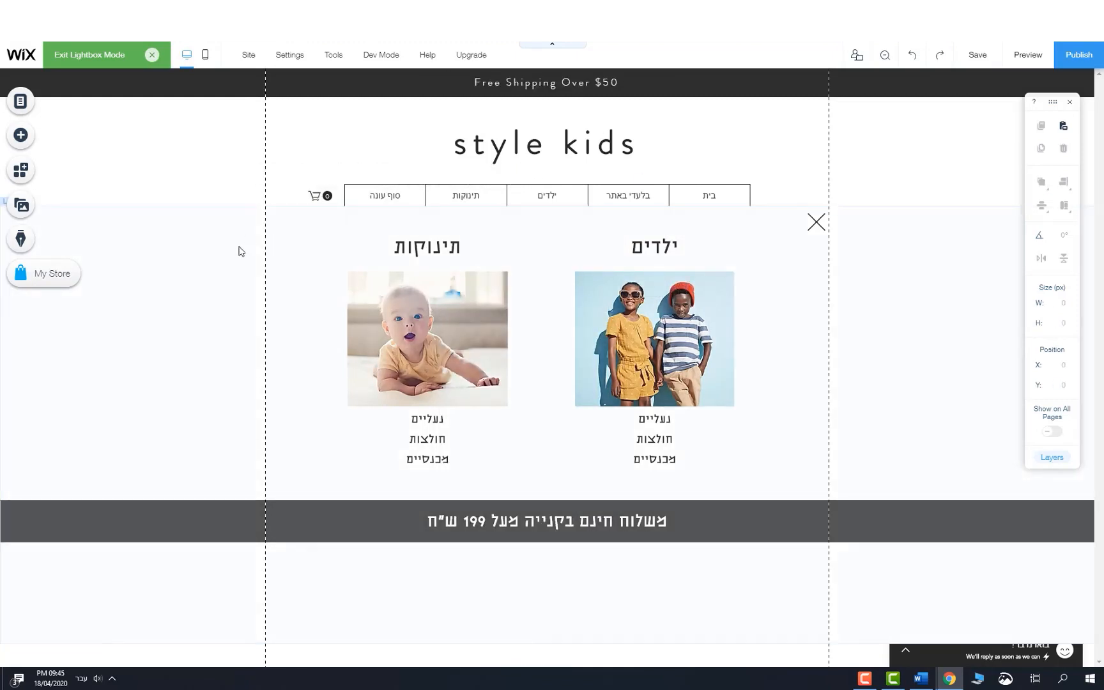
# - Turn off automatic display of the lightbox on pages by setting it to No
pyautogui.click(240, 295)
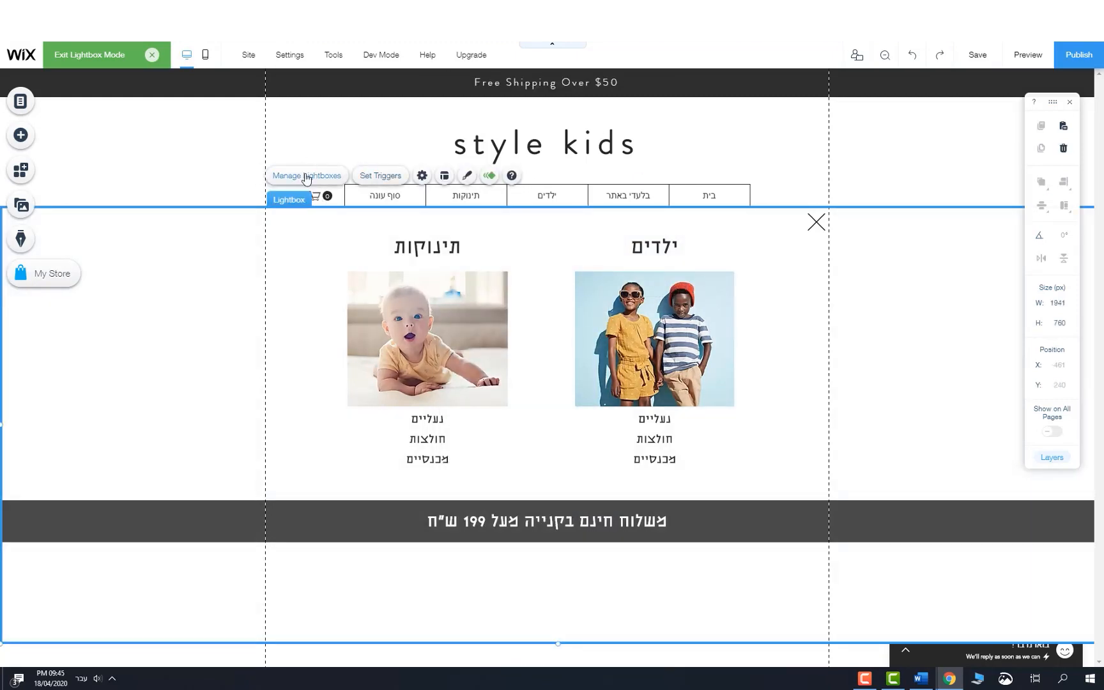
pyautogui.click(395, 180)
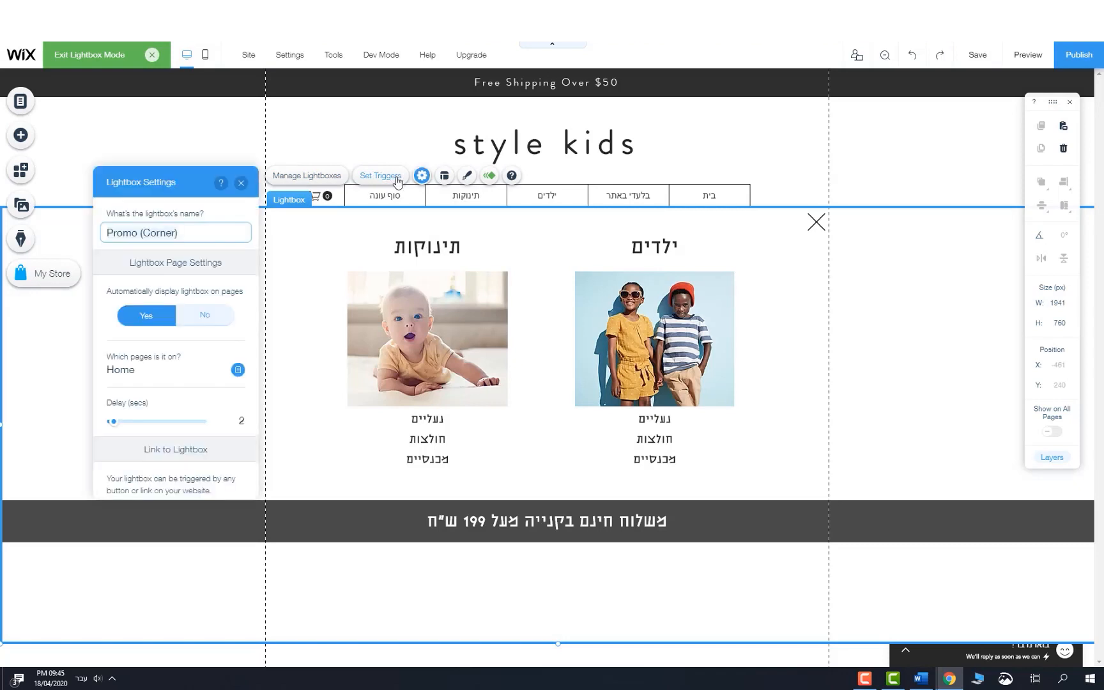
pyautogui.click(220, 315)
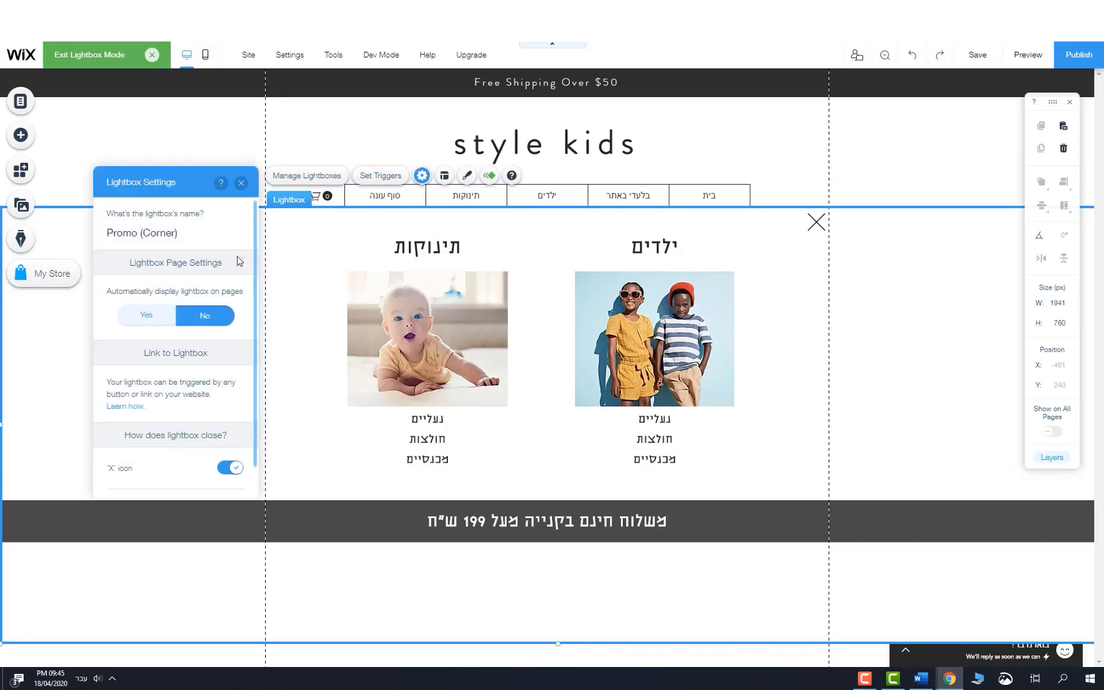
pyautogui.click(241, 184)
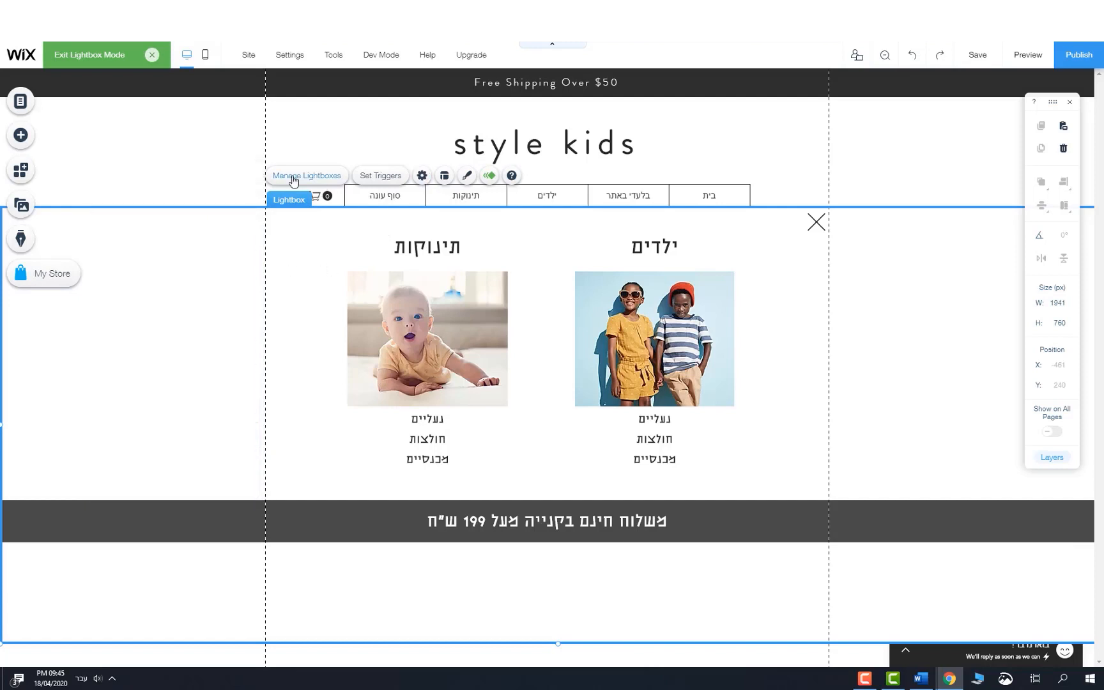
# - Change the lightbox's animation to Fade-In and lower its slider value in the animation customisation
pyautogui.click(489, 175)
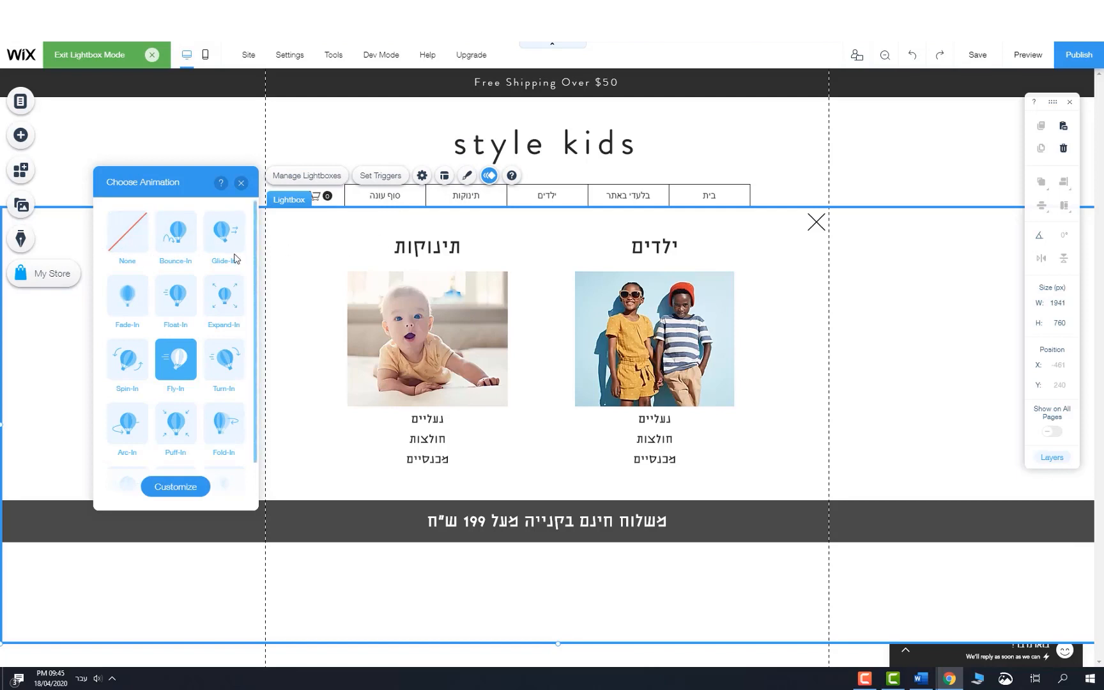
pyautogui.click(122, 291)
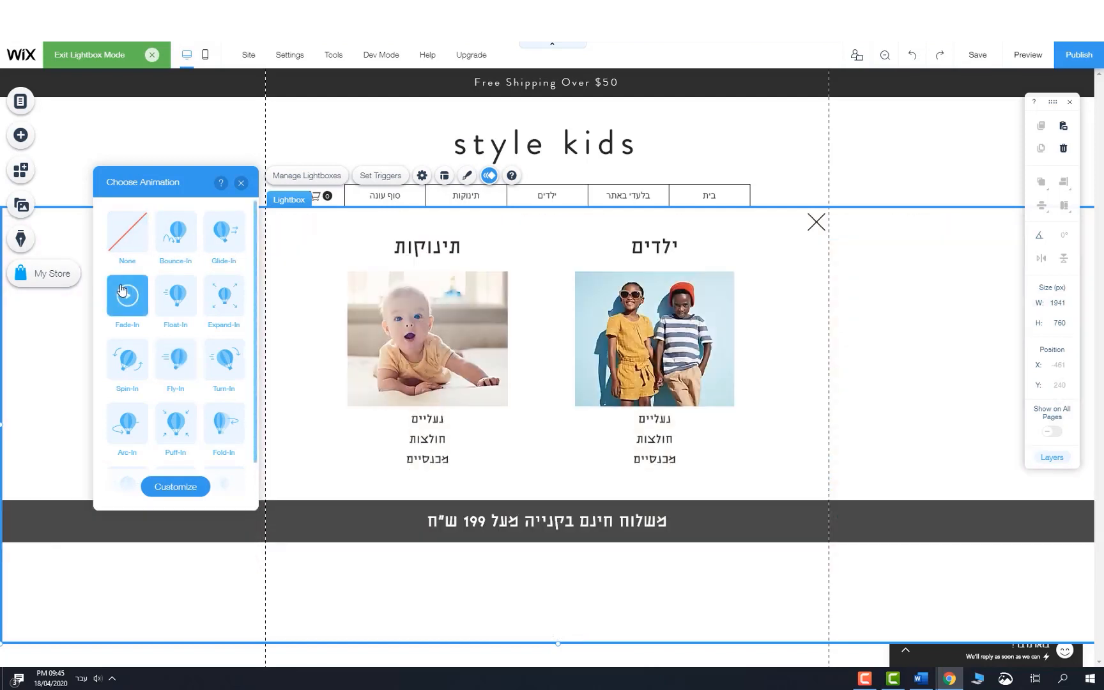
pyautogui.click(174, 489)
pyautogui.moveTo(137, 308); pyautogui.dragTo(118, 308)
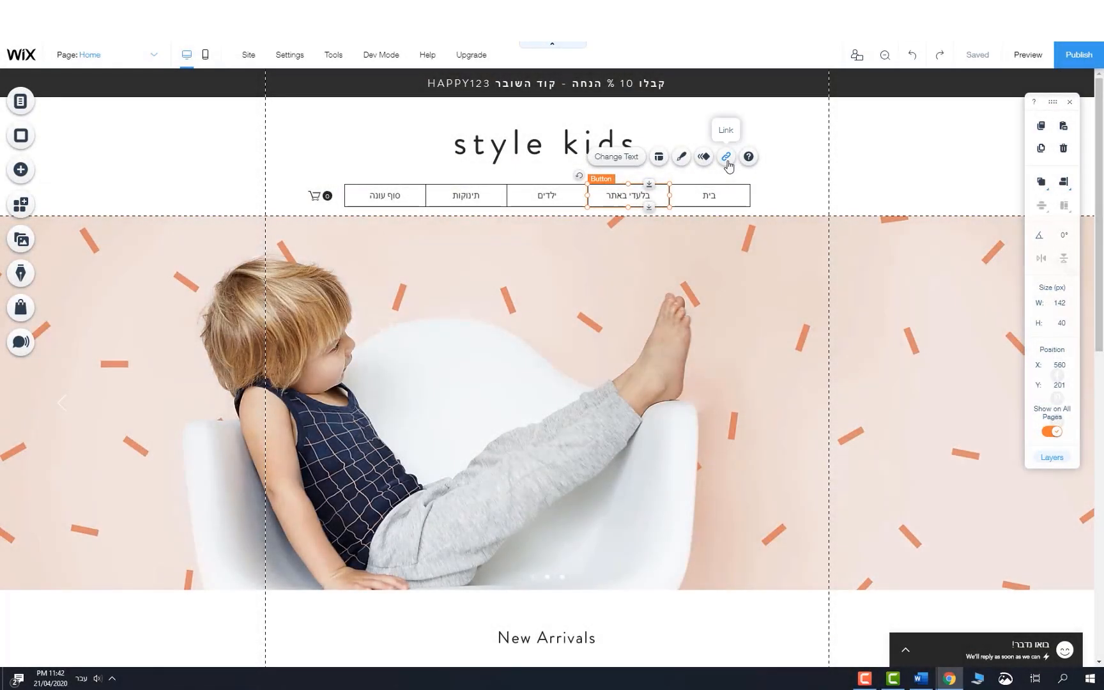
# - Link the "בלעדי באתר" menu button in the header to the "Promo (Corner)" lightbox
pyautogui.click(726, 157)
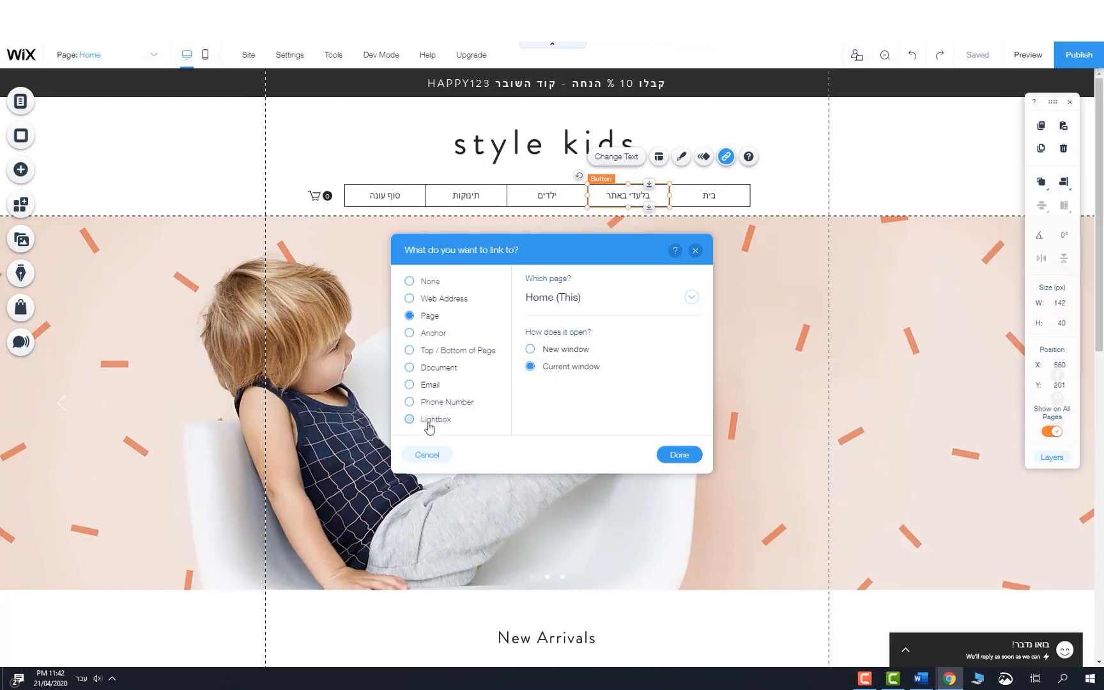
pyautogui.click(450, 426)
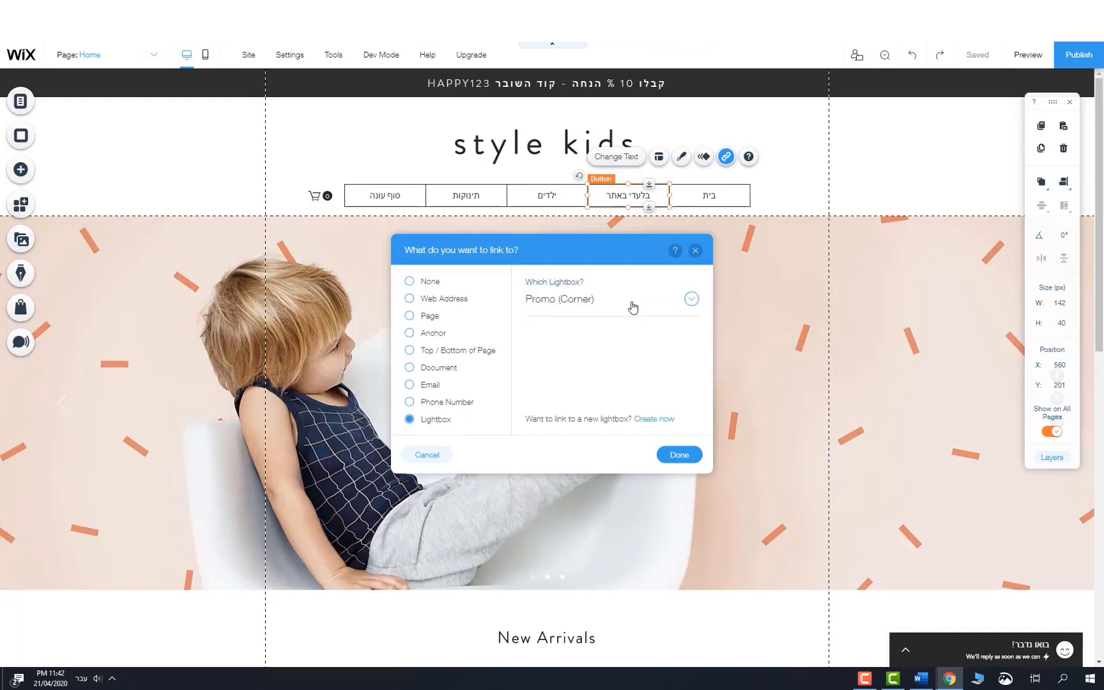
pyautogui.click(677, 458)
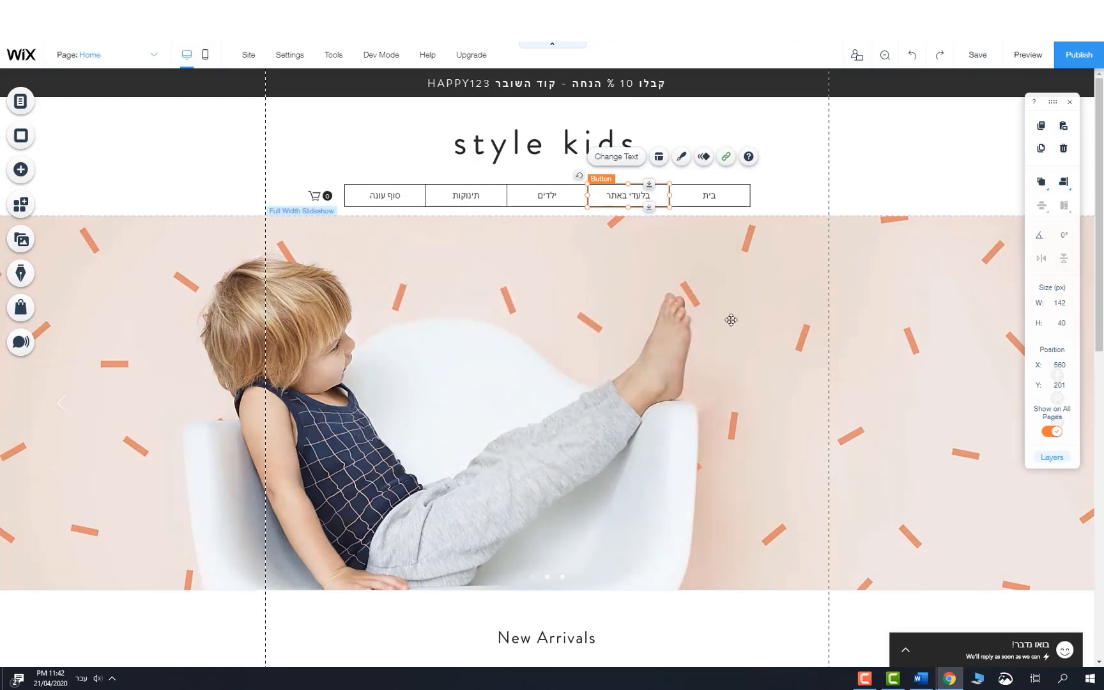
# - Preview the site and open the drop-down mega menu from the "בלעדי באתר" header button
pyautogui.click(1027, 57)
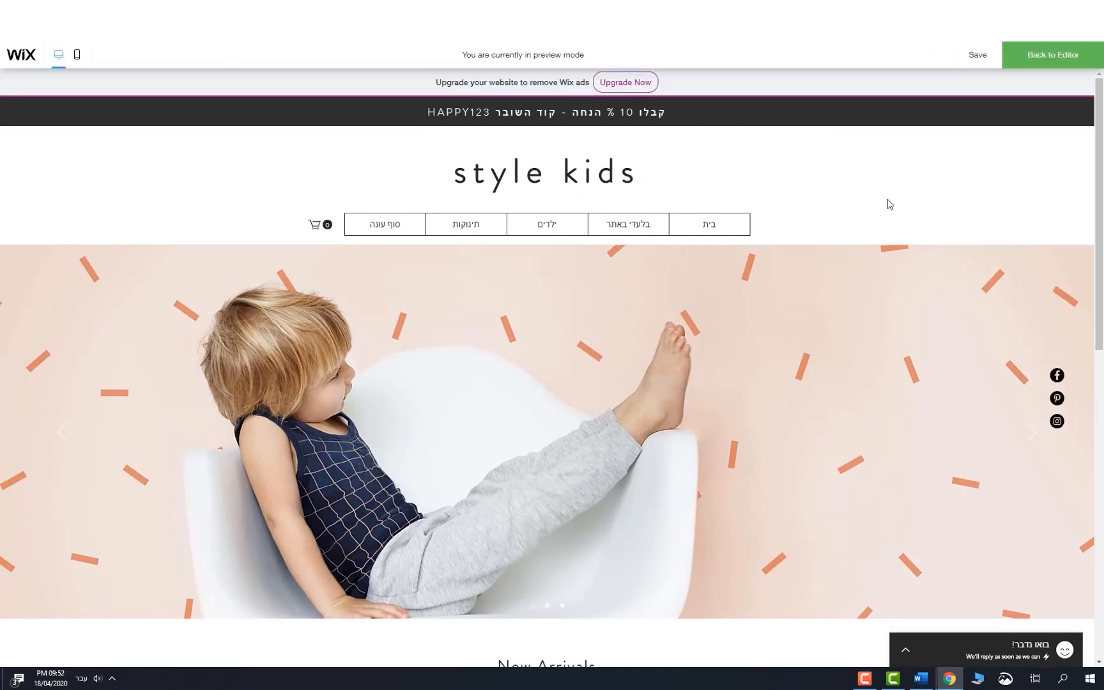
pyautogui.click(627, 232)
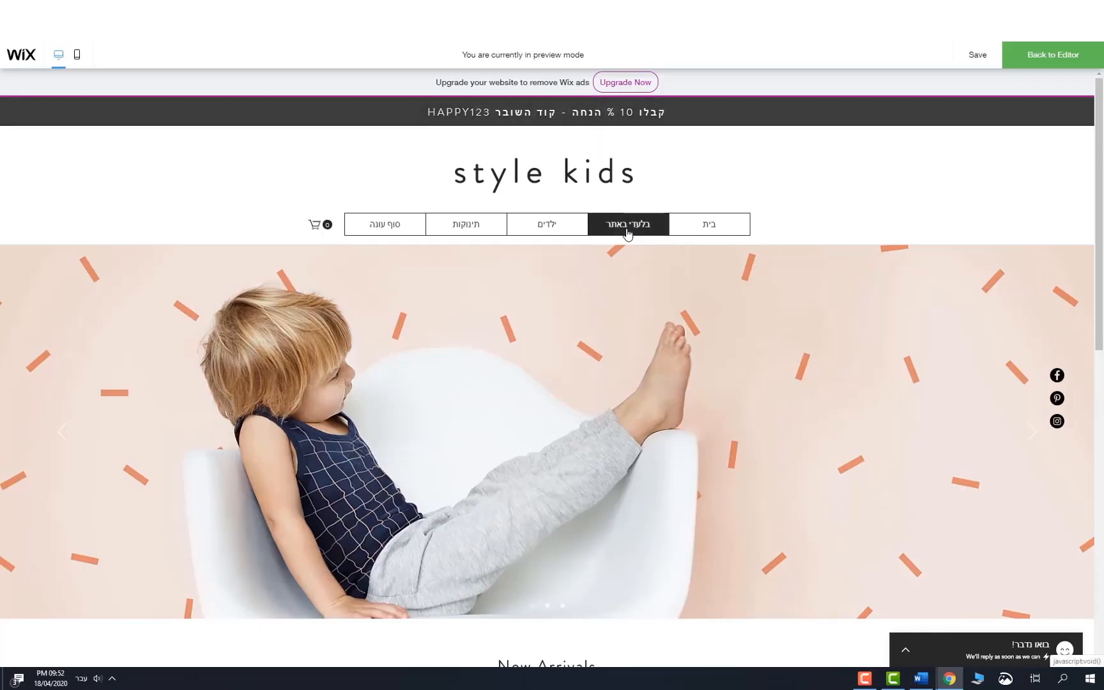
pyautogui.click(627, 233)
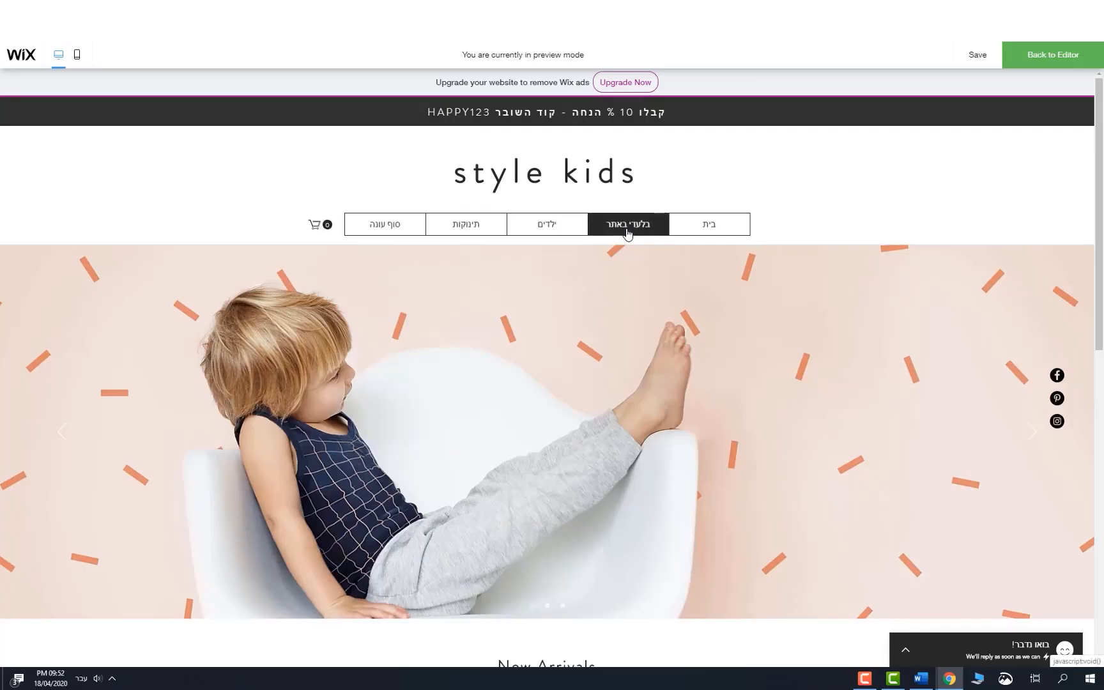
pyautogui.click(627, 233)
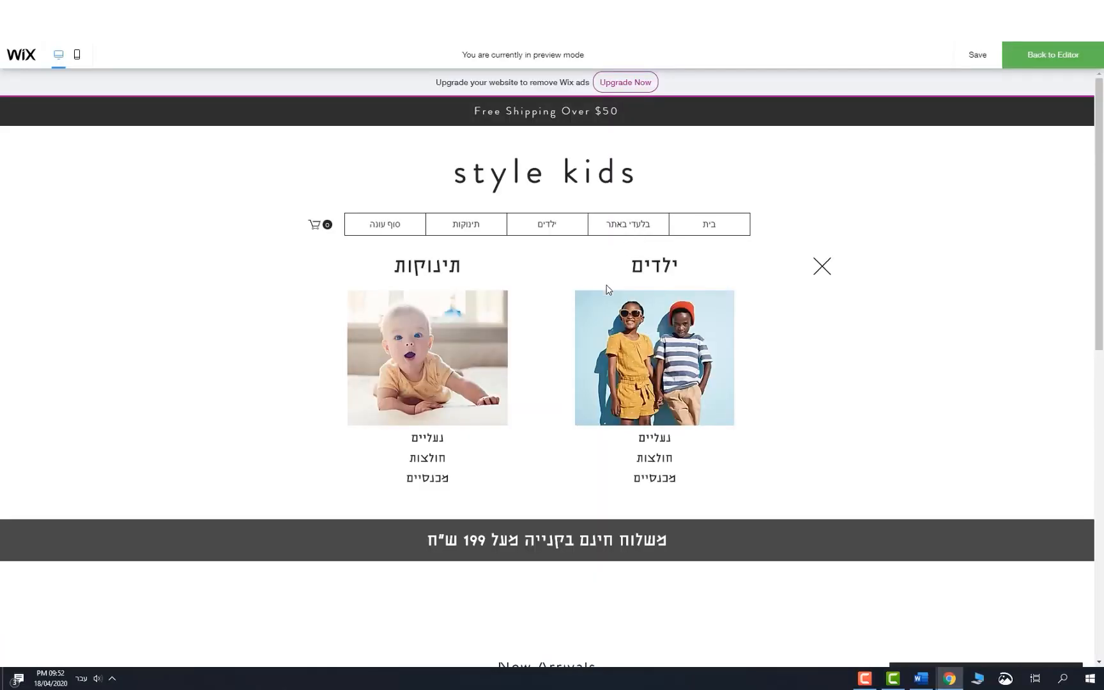
# - Test the "ילדים" heading link in the mega menu and look over the page it opens
pyautogui.click(670, 267)
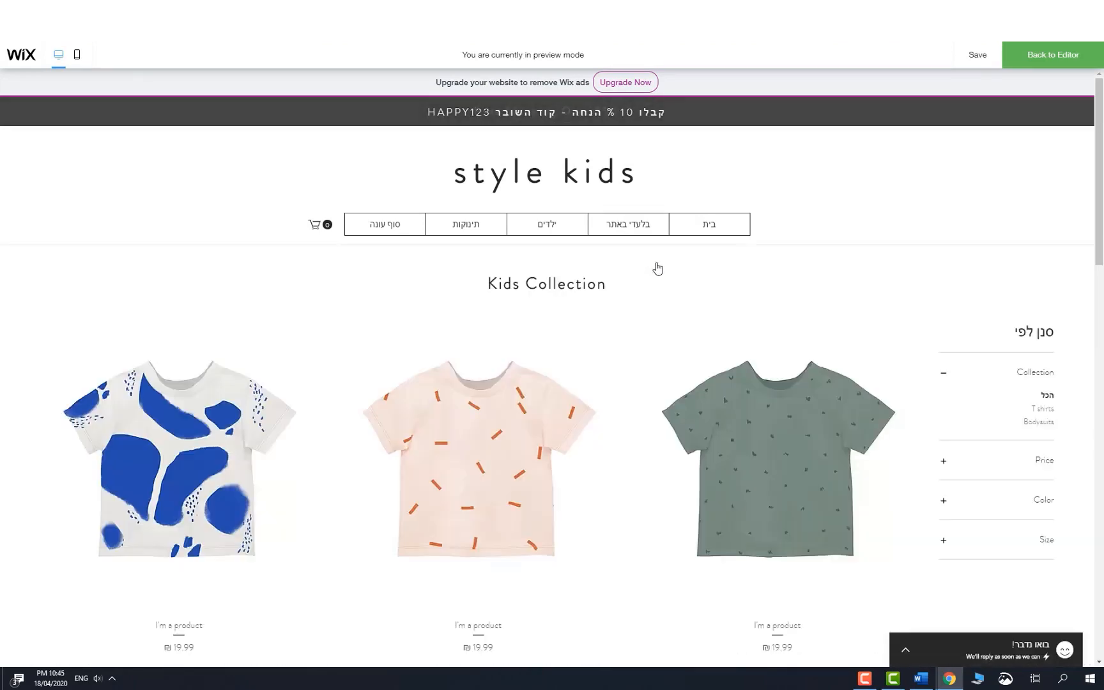
pyautogui.scroll(-3, 658, 268)
pyautogui.scroll(3, 658, 268)
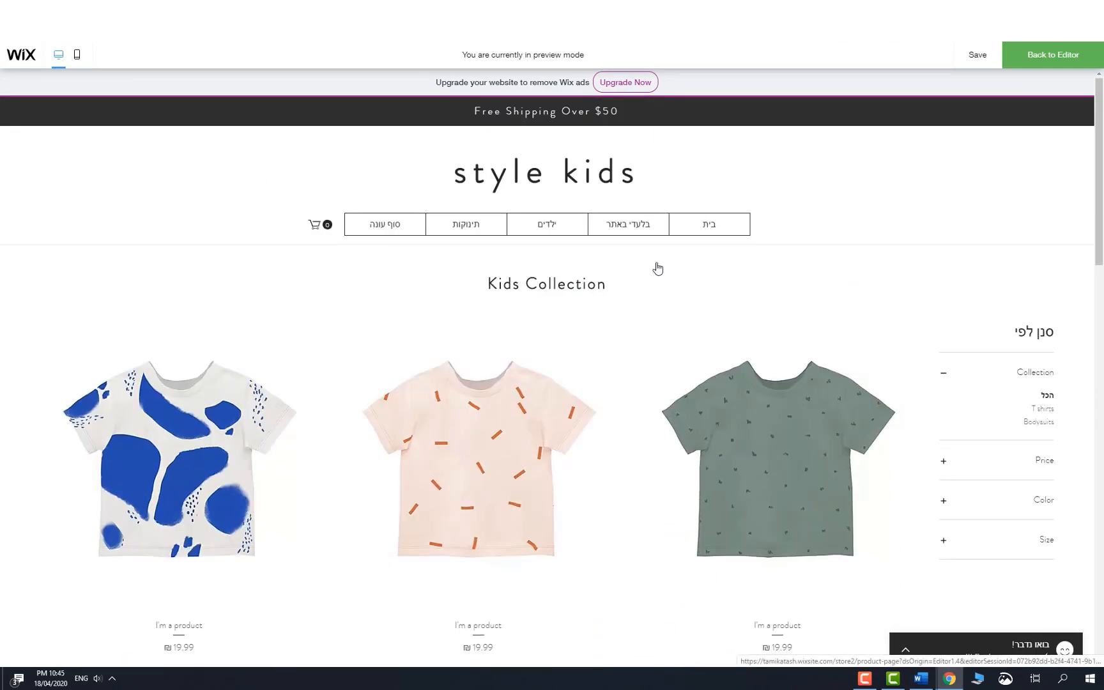